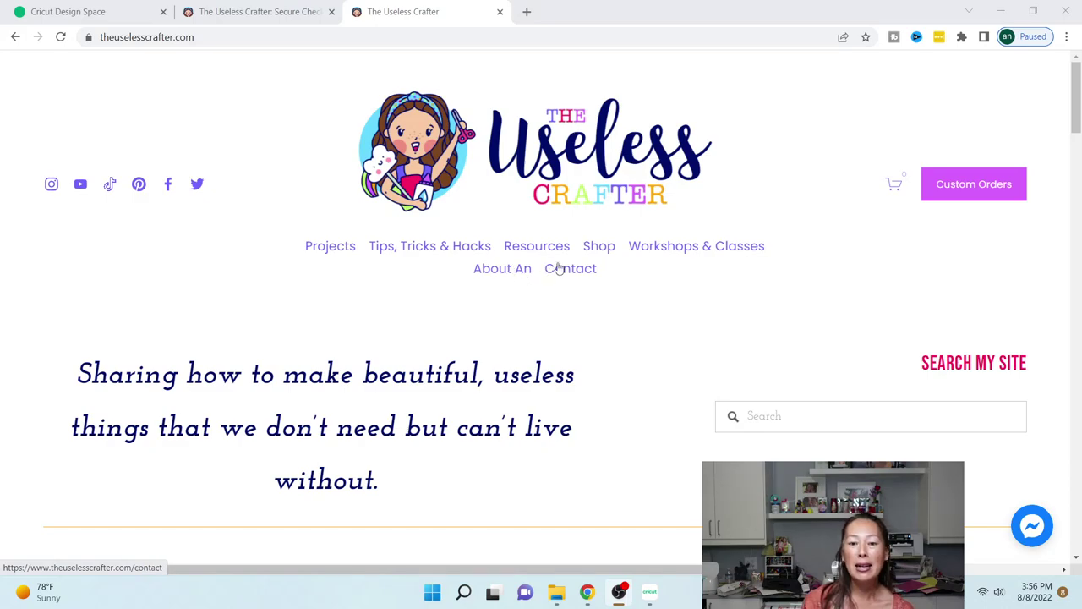
- Browse the shop's SVG Files category to the $8.00 Moving Cake Topper Template SVG Bundle page
click(597, 249)
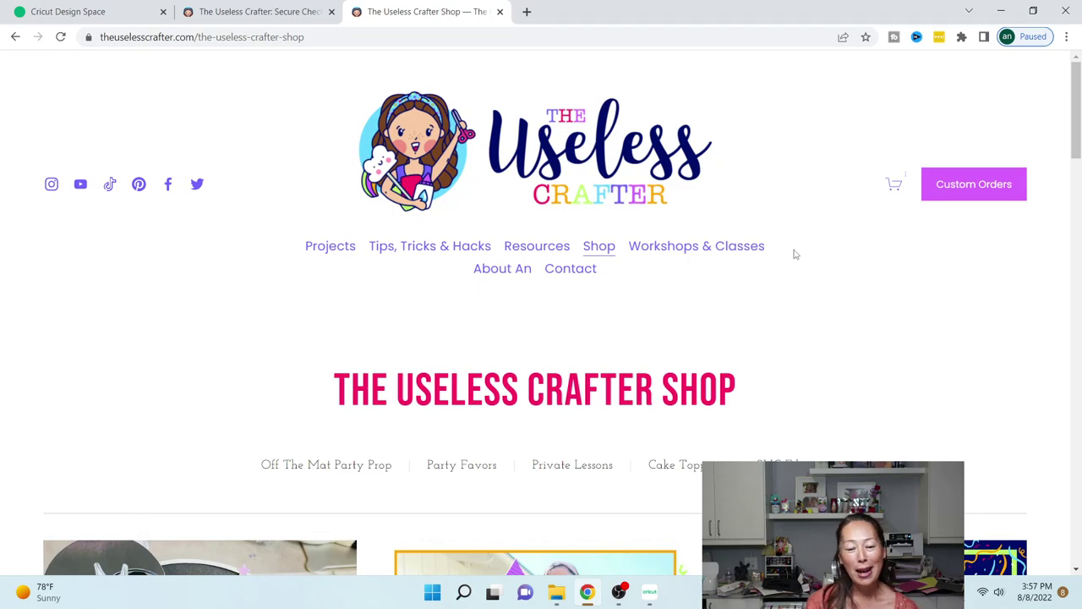
scroll(794, 254, down, 2)
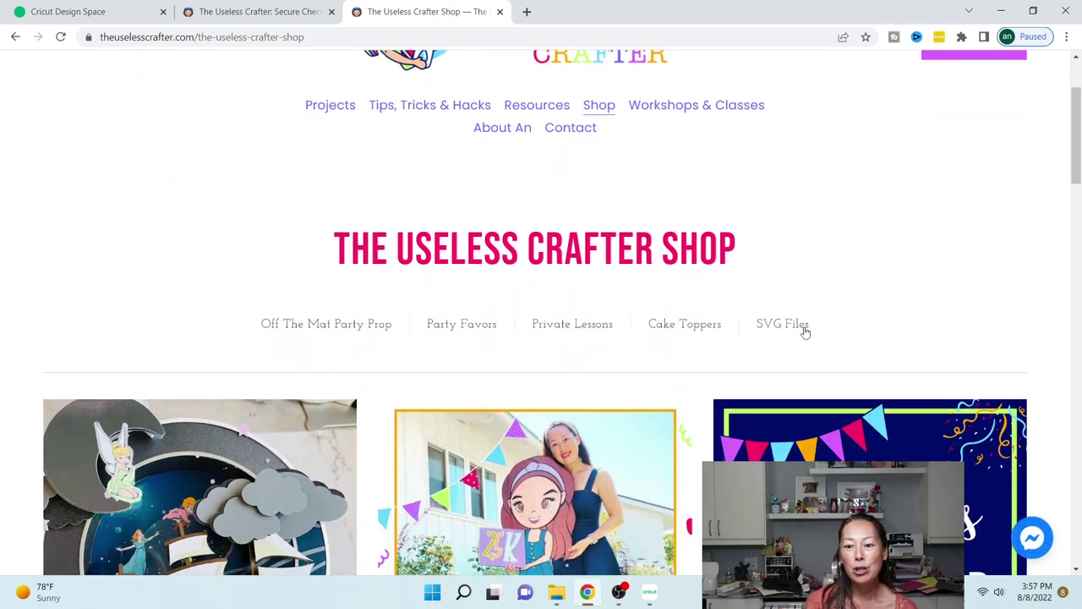
click(798, 326)
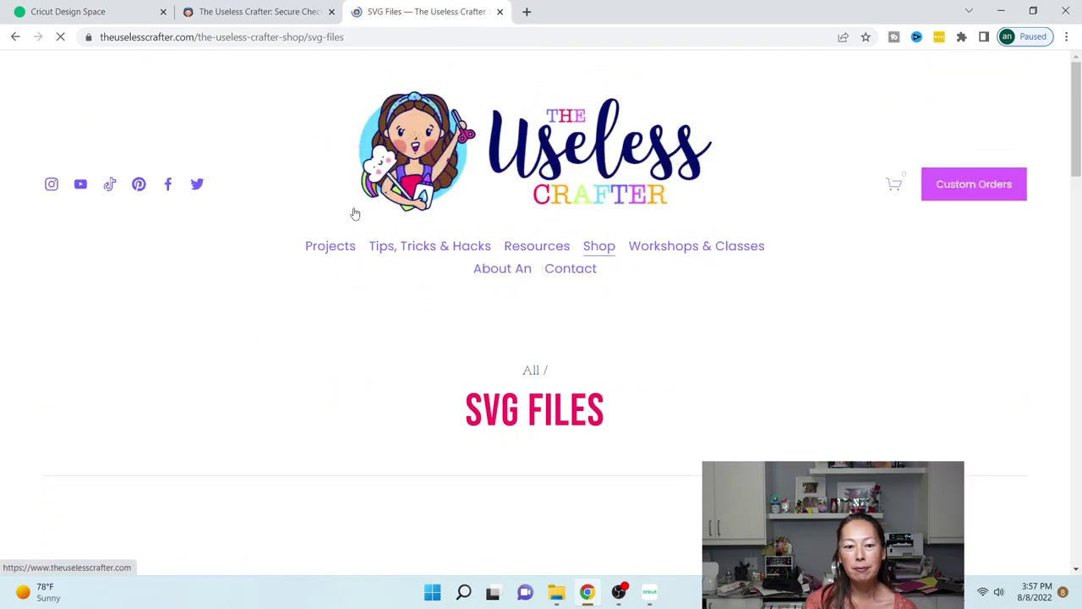
scroll(355, 214, down, 3)
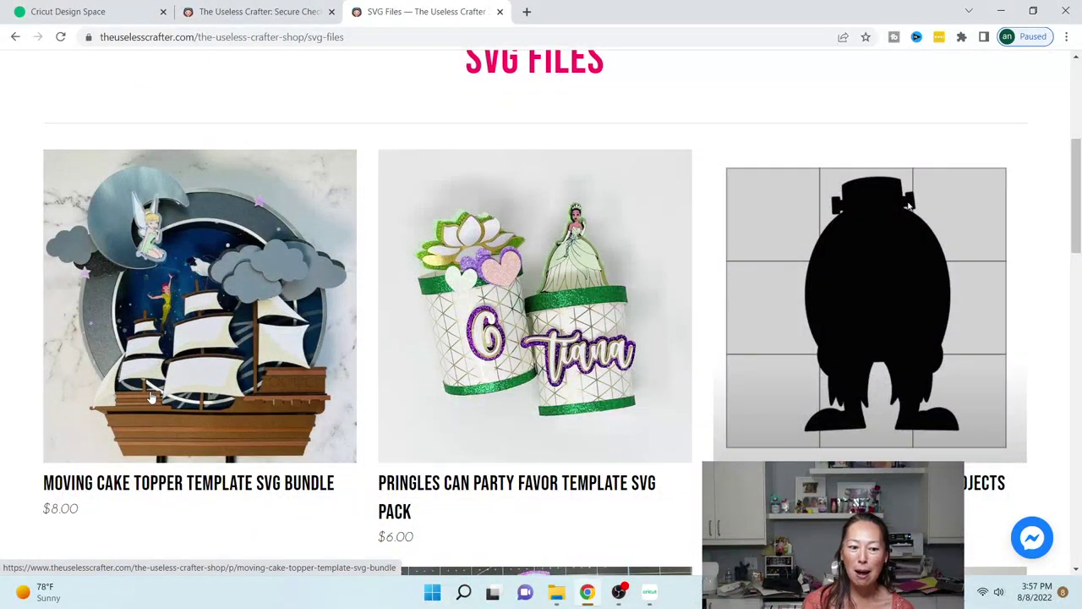
click(217, 332)
scroll(606, 358, down, 7)
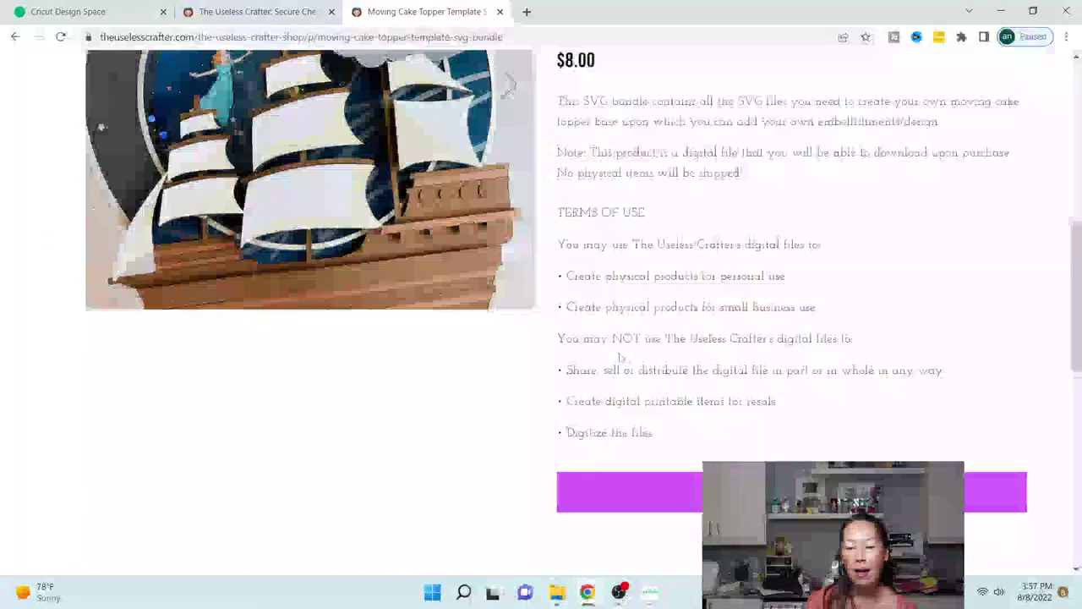
- Buy the cake topper bundle as a $0.00 order, declining Chrome's offer to save the address
click(792, 492)
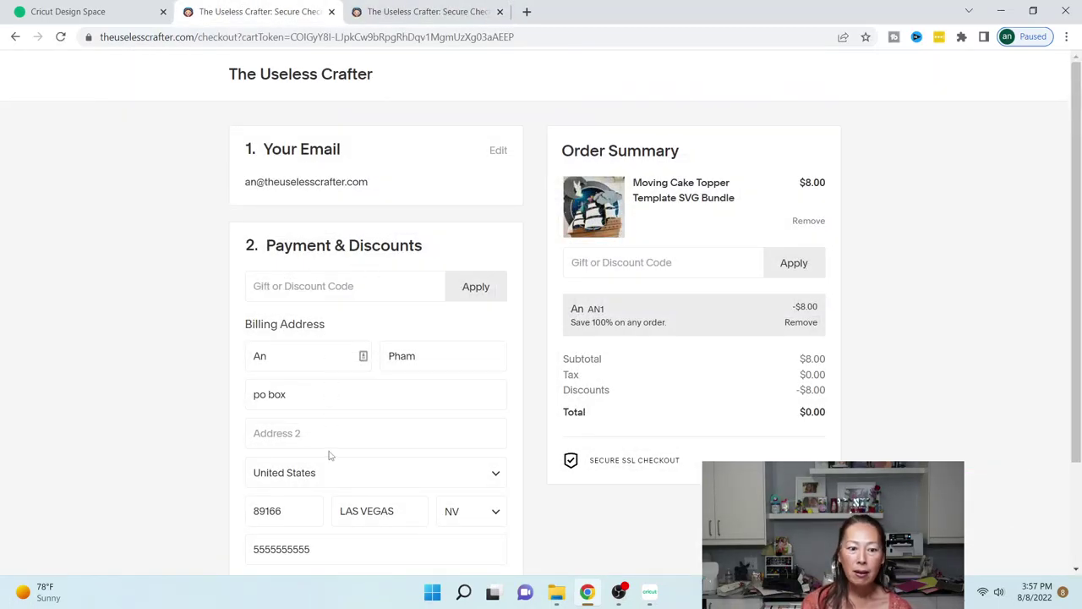
scroll(314, 399, down, 2)
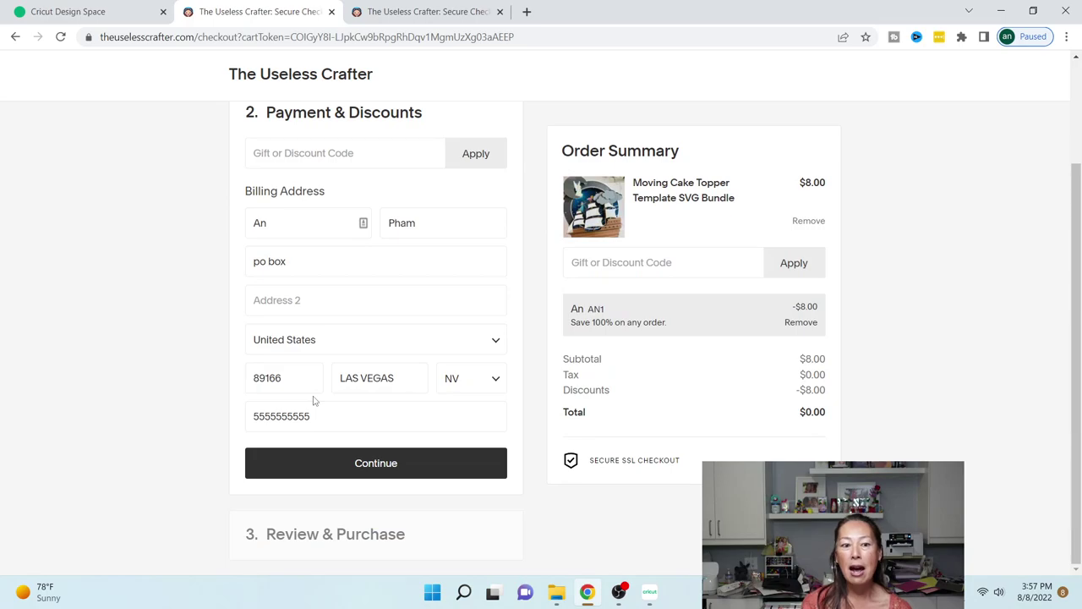
click(338, 469)
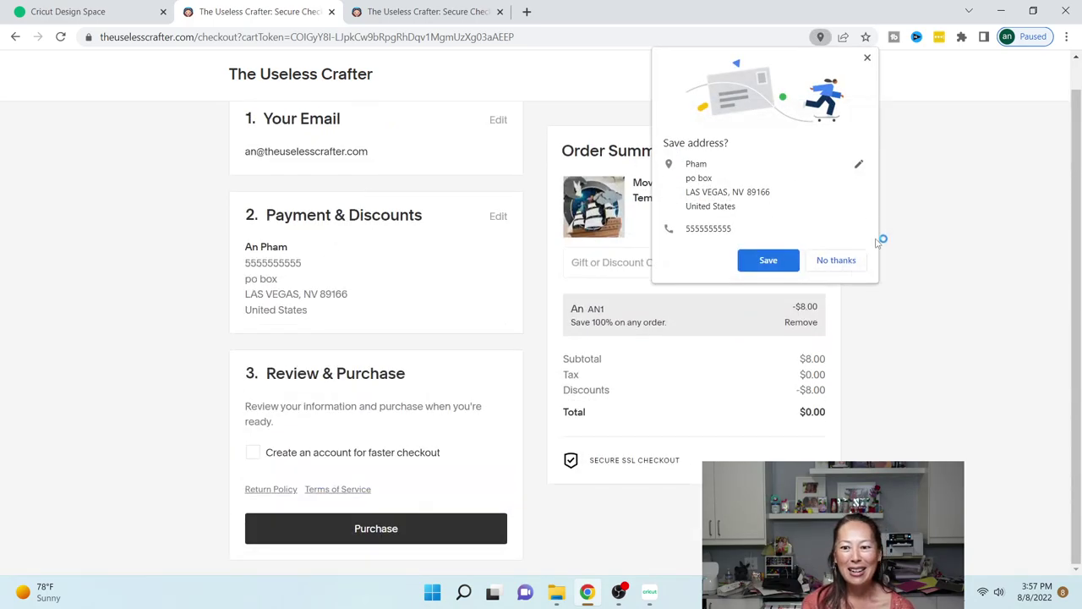
click(837, 262)
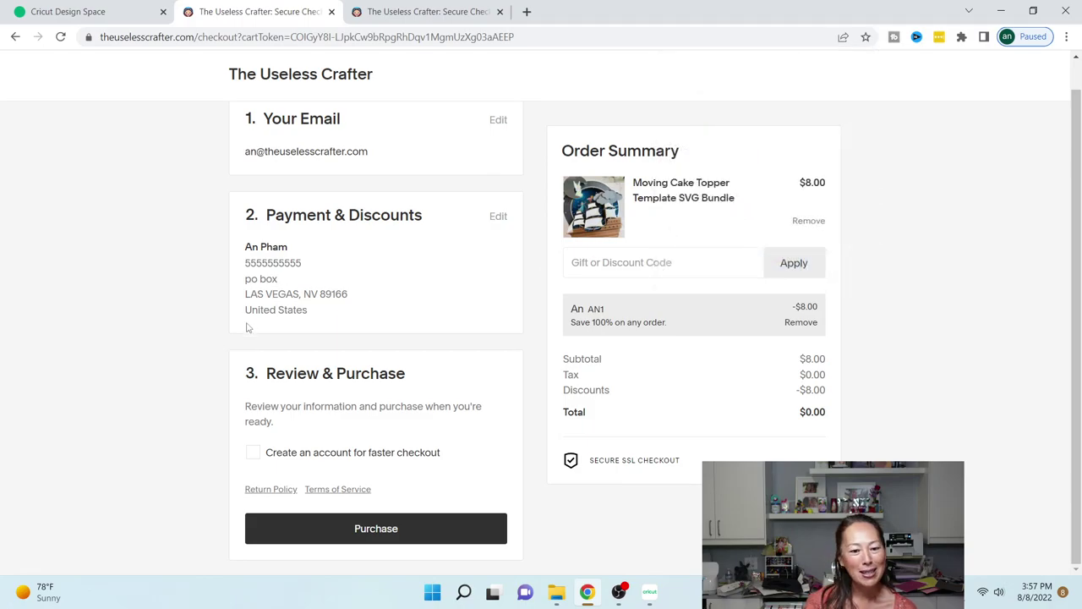
click(361, 531)
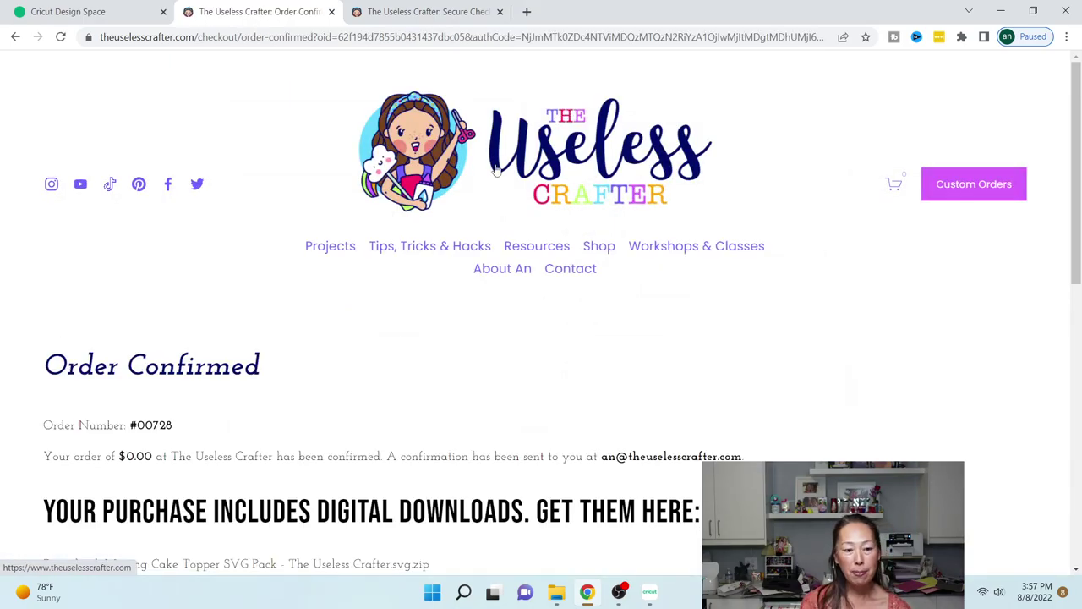
- Download the Moving Cake Topper SVG Pack zip and open its options in the download bar
scroll(254, 284, down, 3)
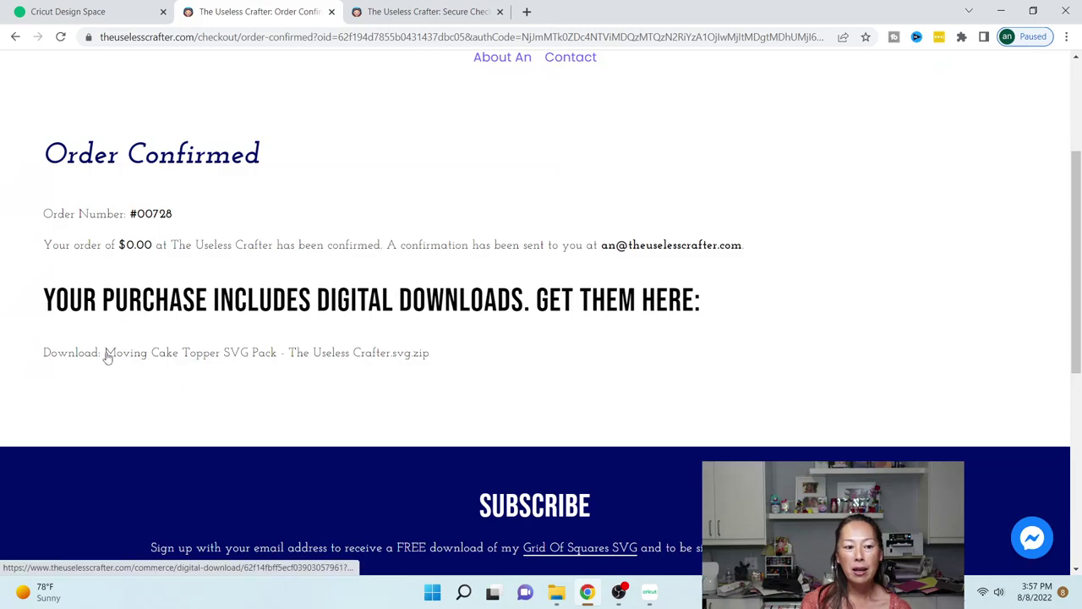
click(271, 358)
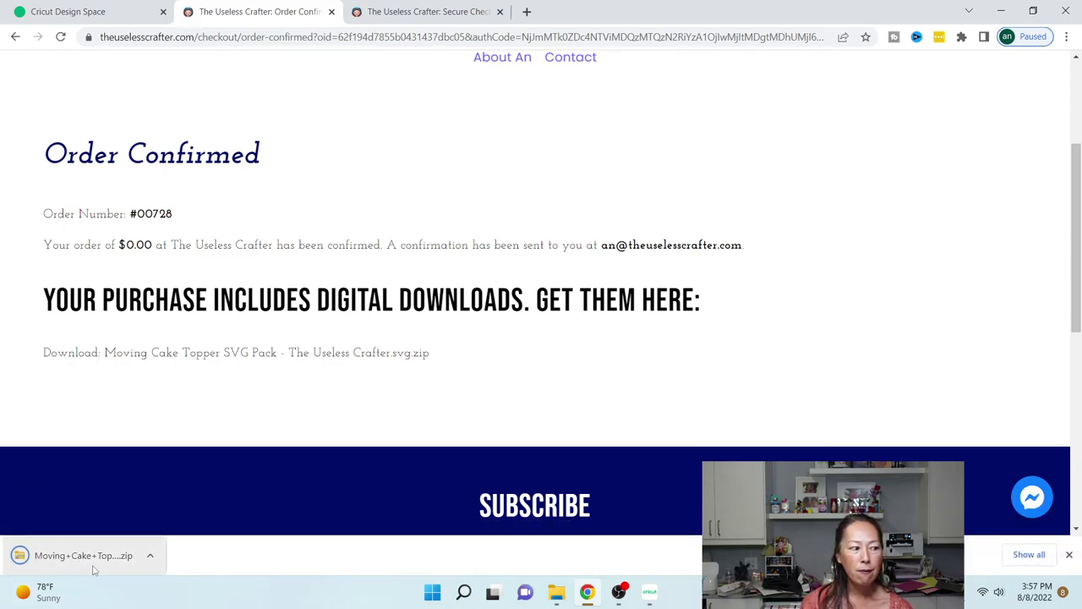
click(152, 554)
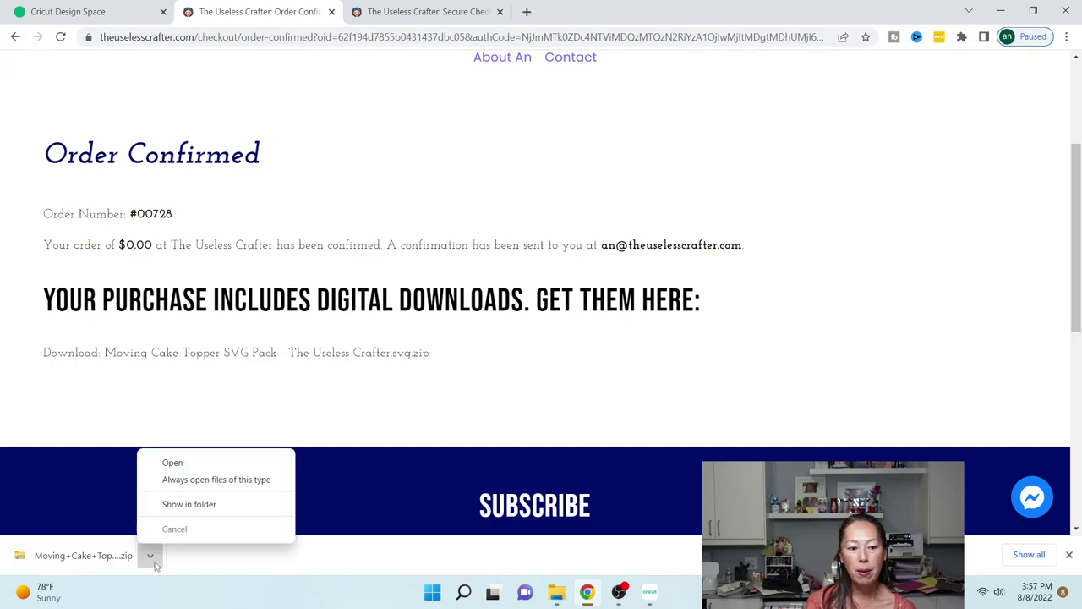
- Open the downloaded zip, copy the cake topper SVG into Downloads, and return to Cricut Design Space
click(193, 504)
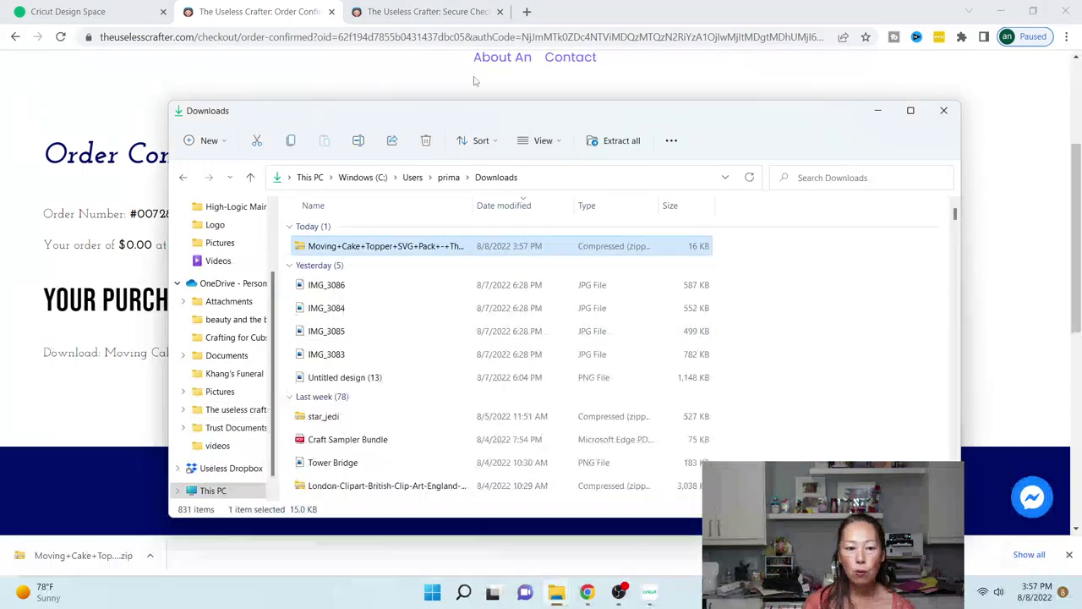
double_click(404, 248)
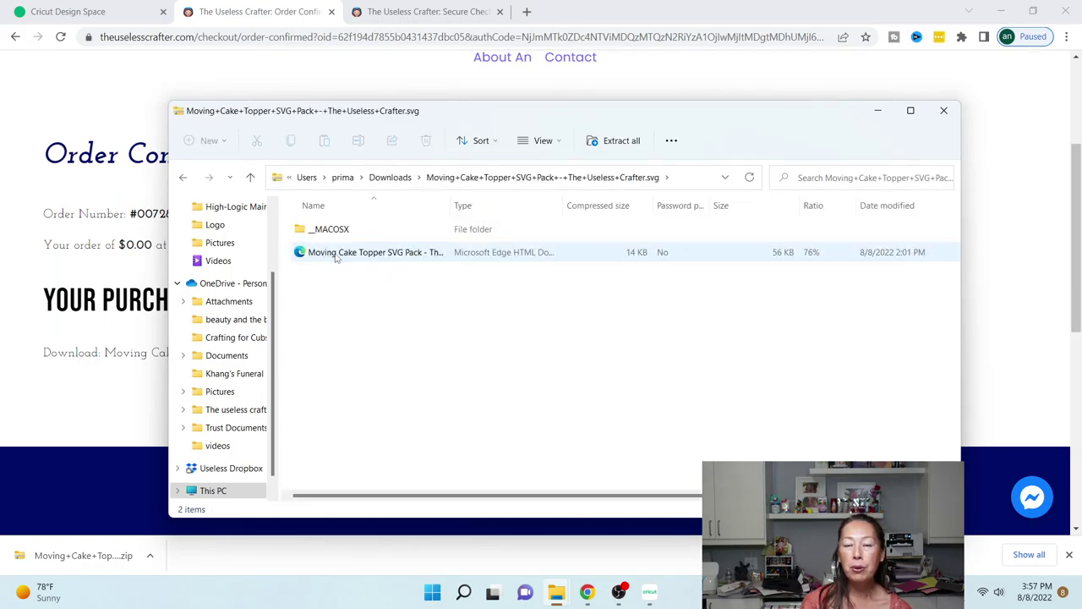
drag(344, 257, 223, 248)
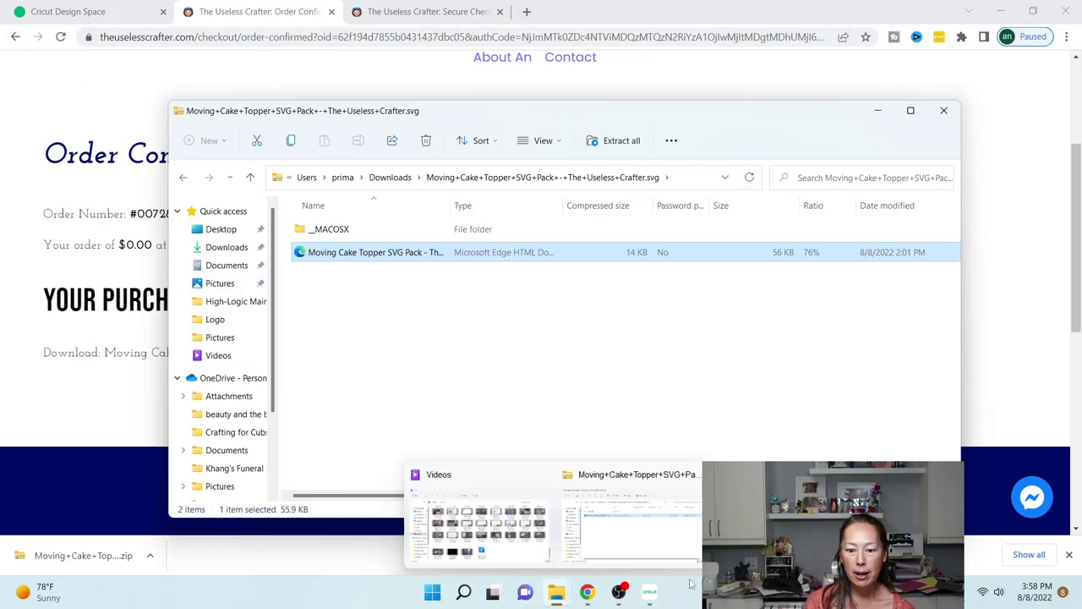
click(649, 592)
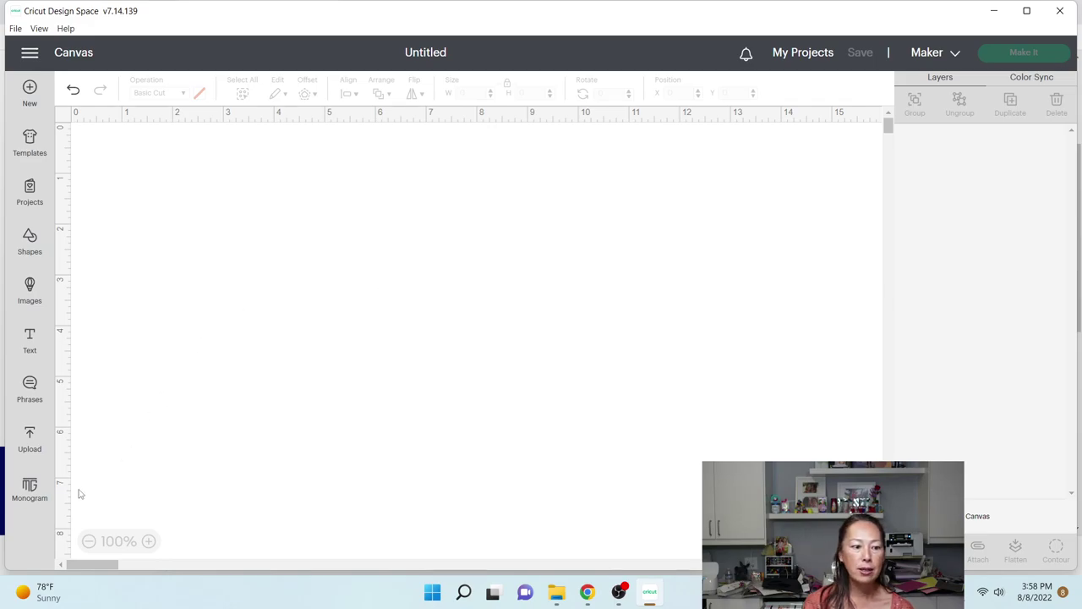
- Upload the Moving Cake Topper SVG from the Downloads folder as a new image
click(29, 437)
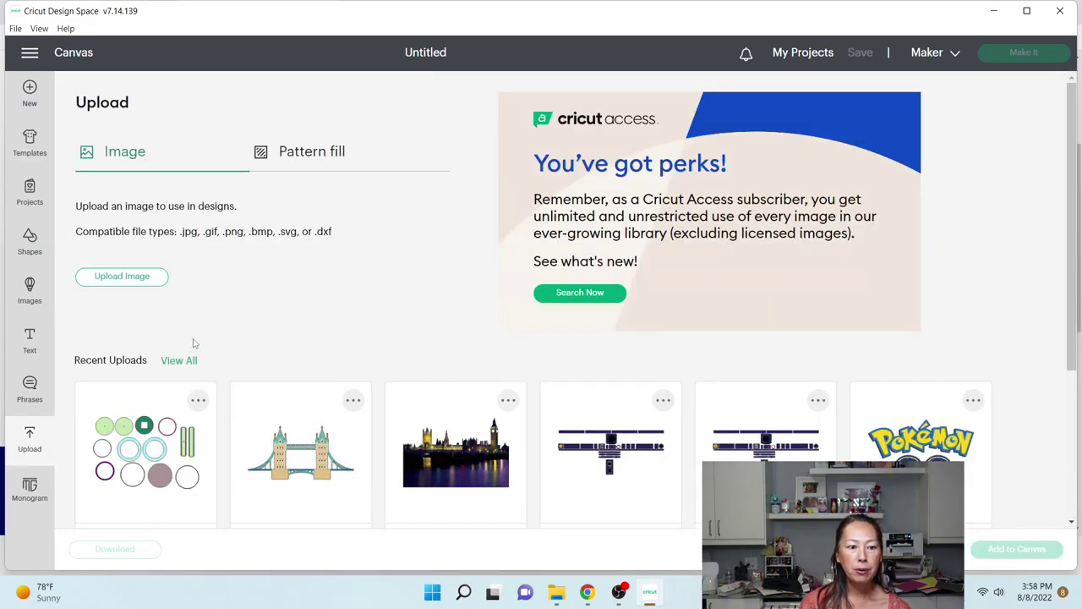
click(149, 279)
click(610, 306)
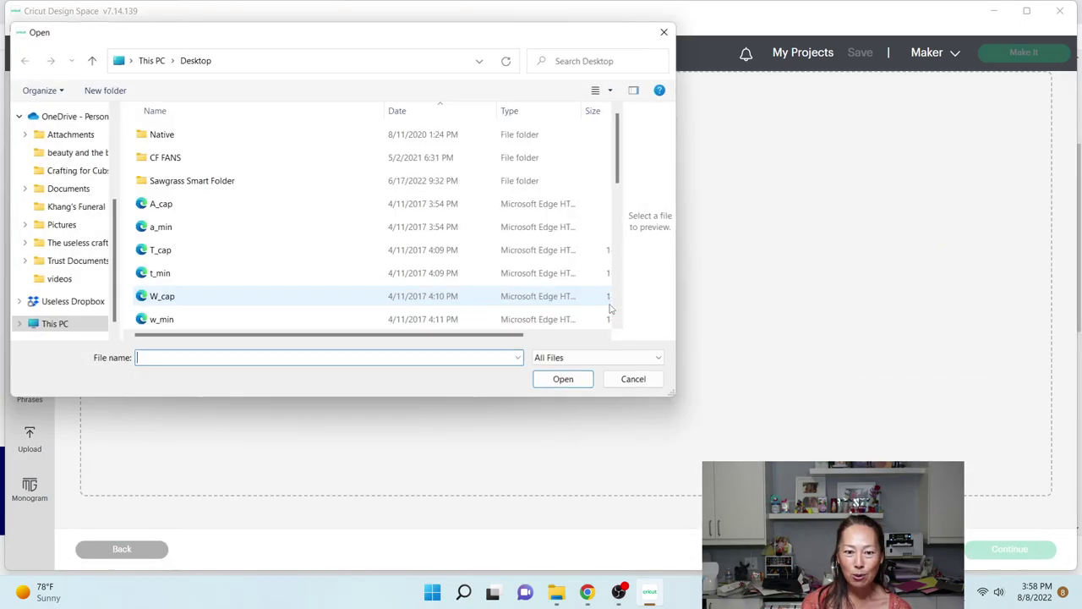
scroll(21, 190, up, 1)
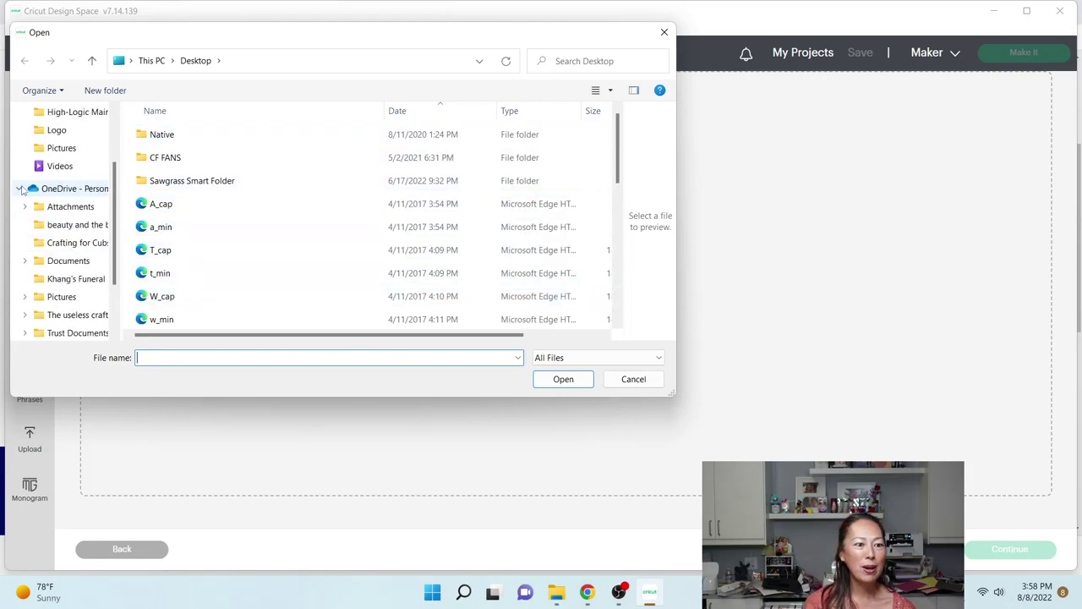
scroll(21, 190, up, 2)
click(51, 152)
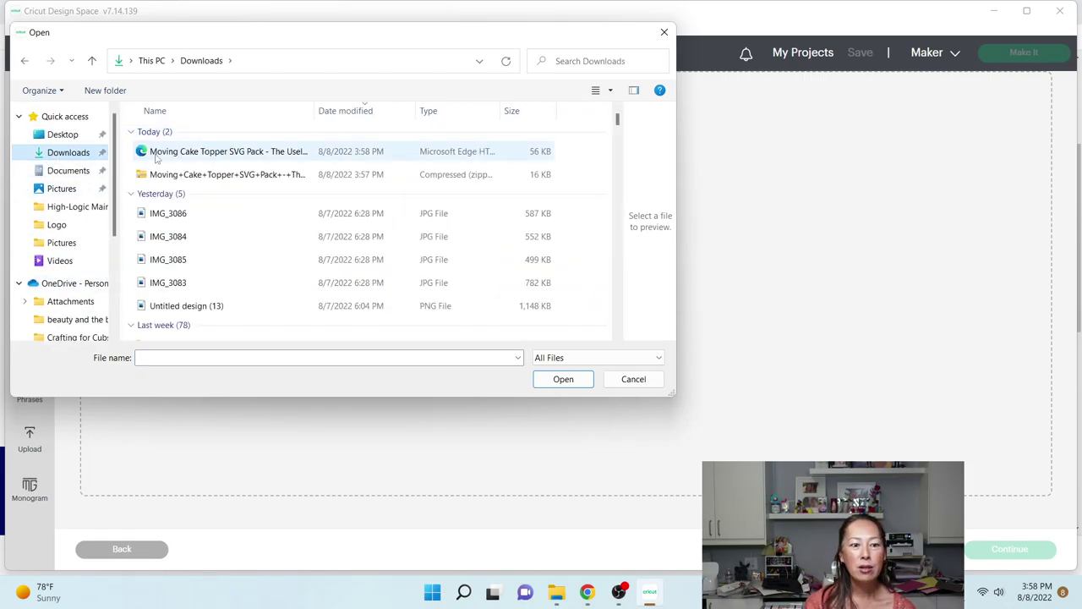
double_click(245, 153)
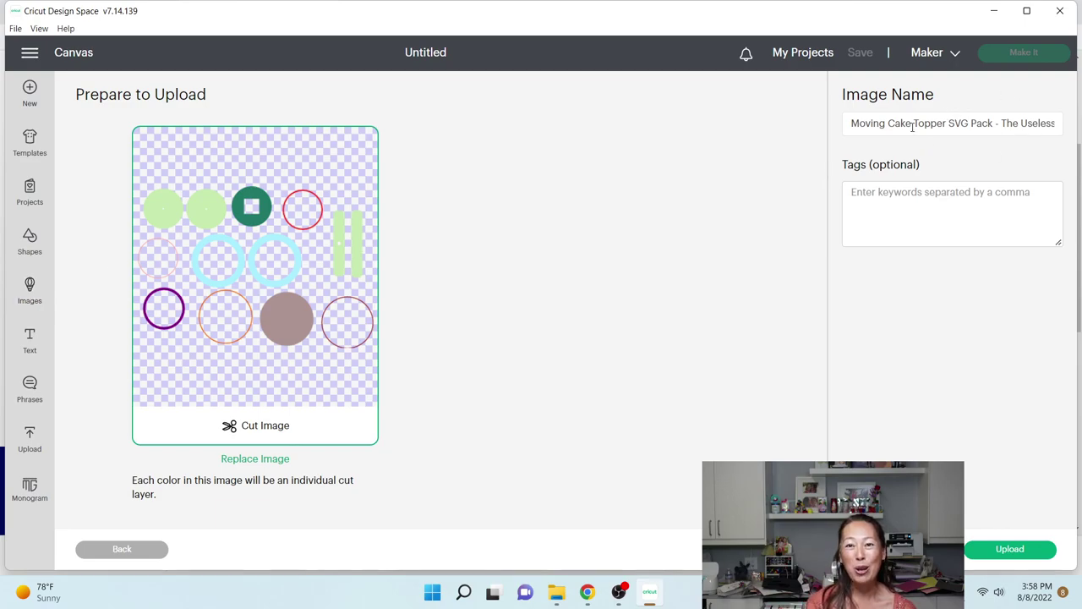
click(1009, 551)
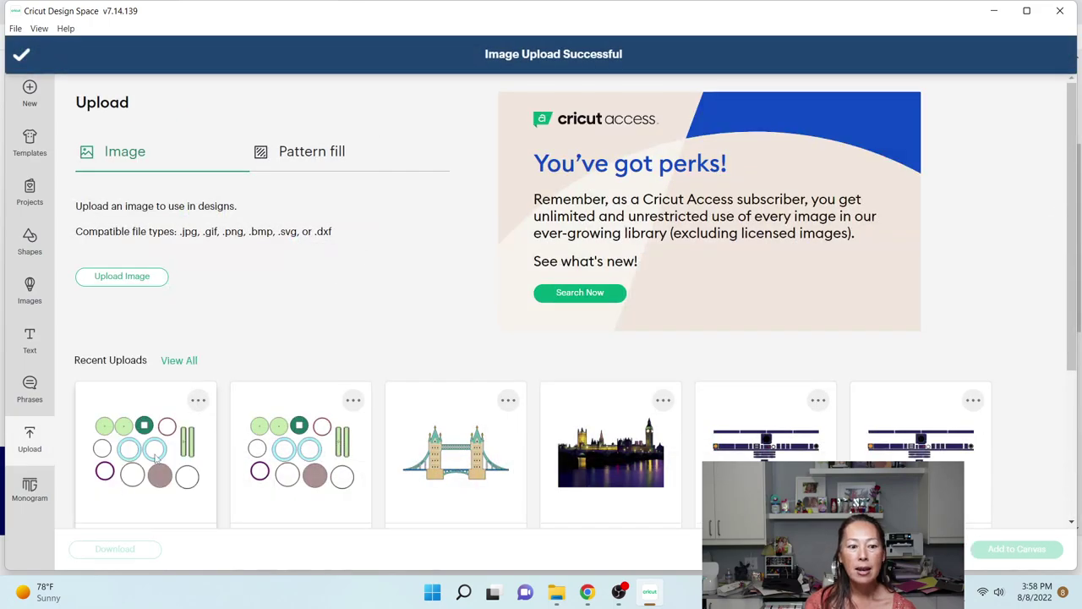
- Place the uploaded topper on the canvas, zoom out to 25%, and drag it to the centre
scroll(316, 304, down, 2)
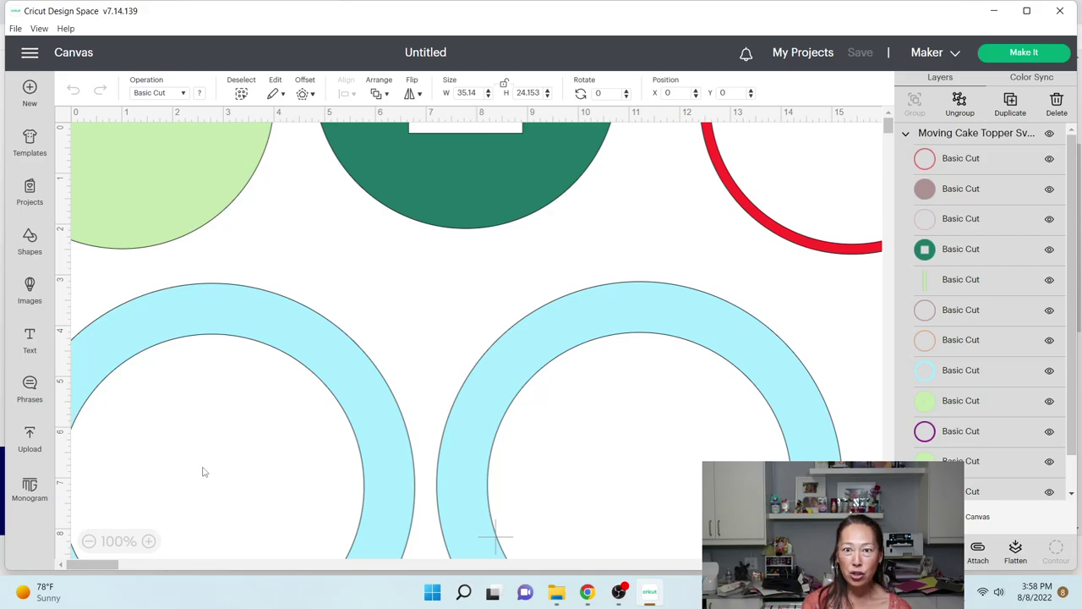
click(89, 541)
click(89, 541)
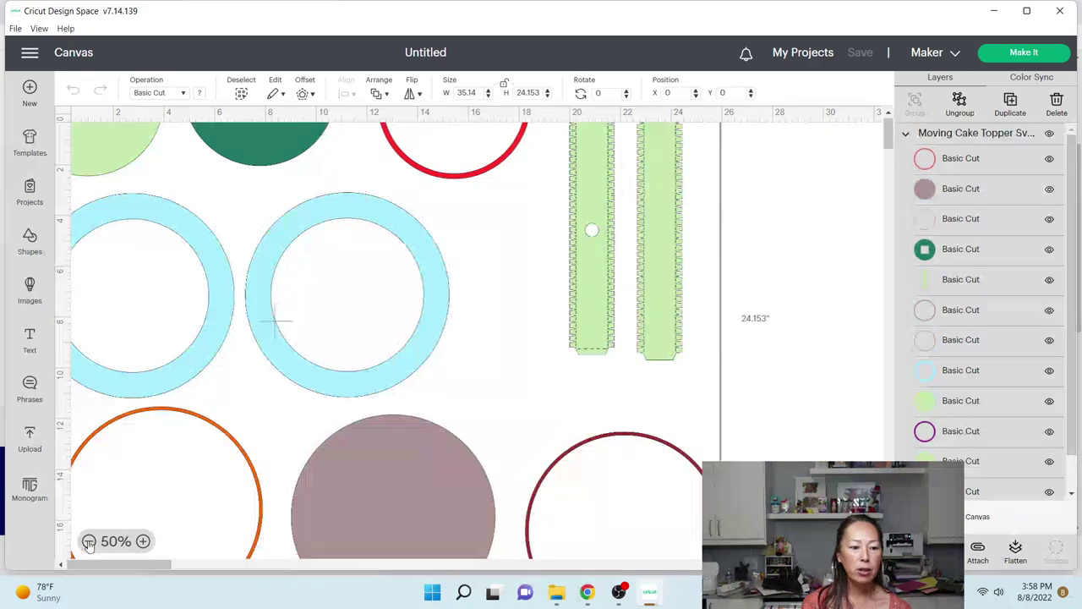
click(89, 541)
drag(258, 202, 475, 312)
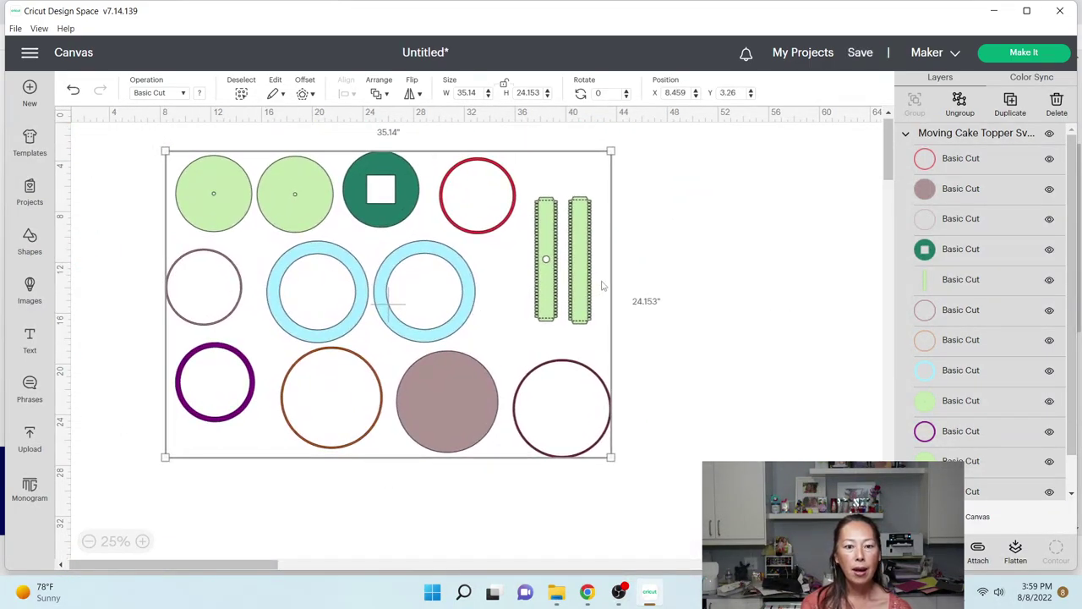
- Ungroup the topper into separate pieces and move the mauve circle up to the right
click(960, 105)
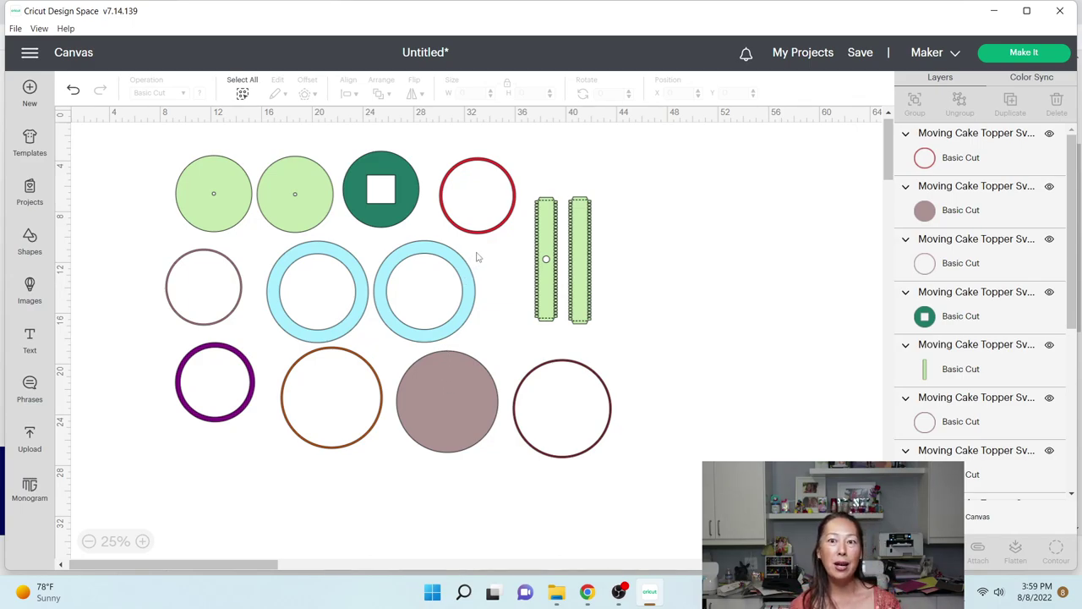
click(458, 393)
drag(459, 393, 769, 270)
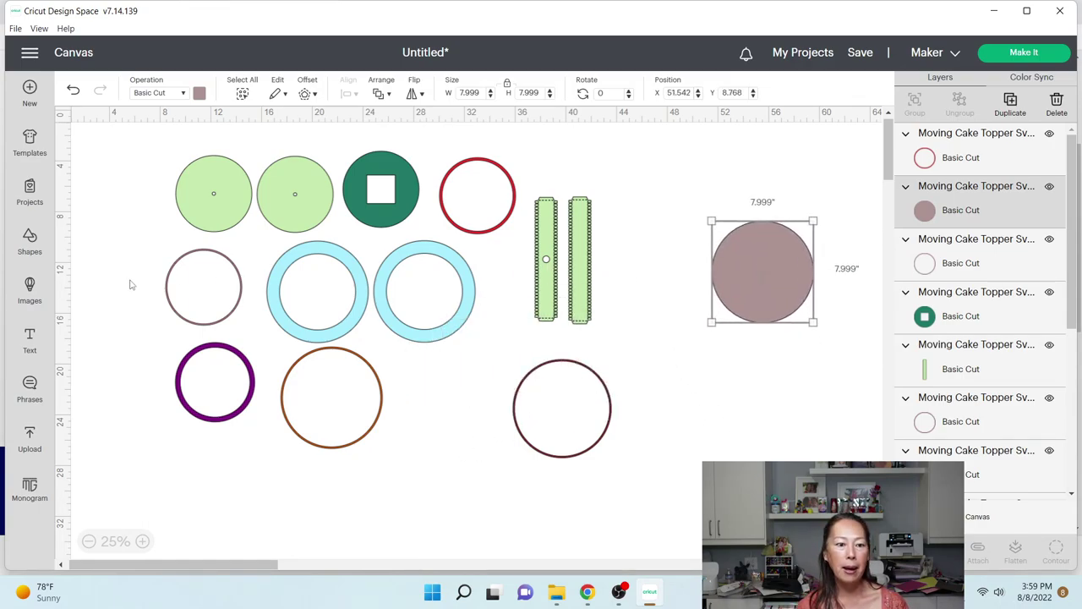
- Move the purple ring top-left, nesting the red ring in the brown one and the grey ring in the dark one
click(212, 355)
drag(212, 355, 129, 155)
drag(494, 211, 356, 374)
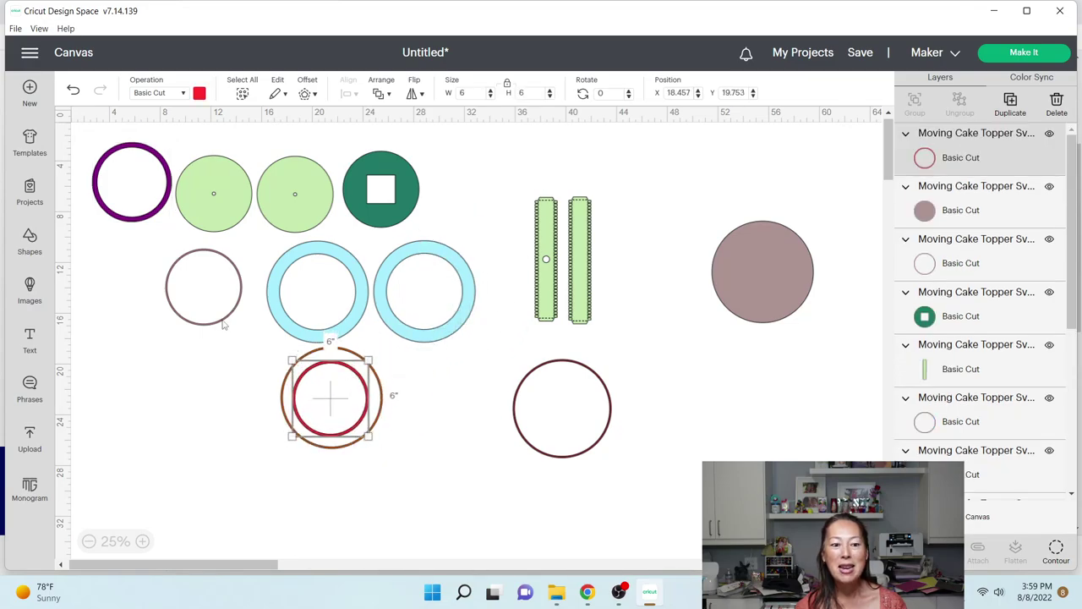
drag(221, 322, 581, 444)
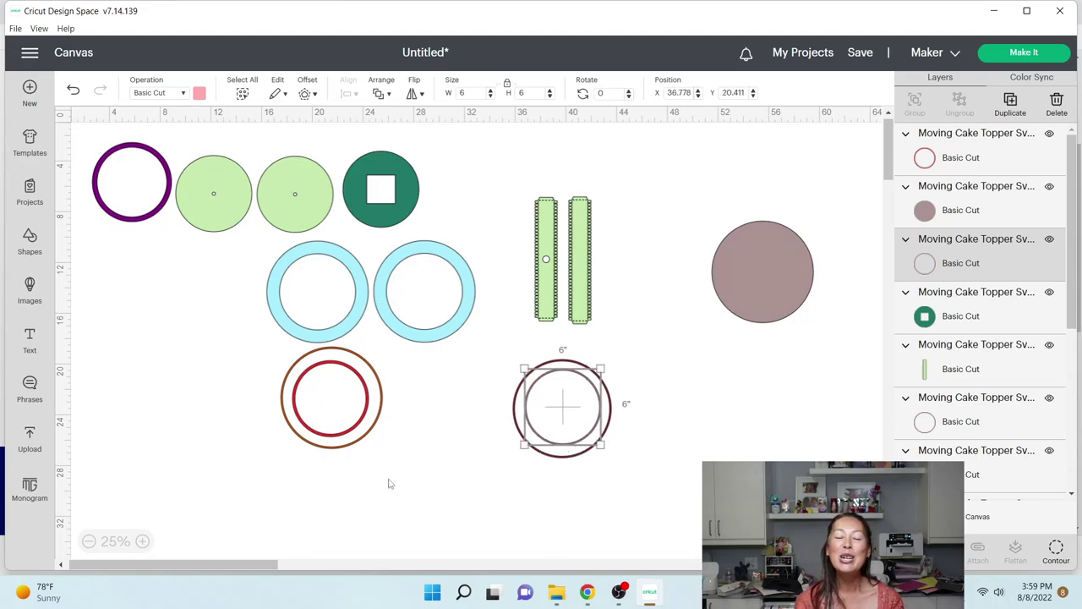
click(373, 481)
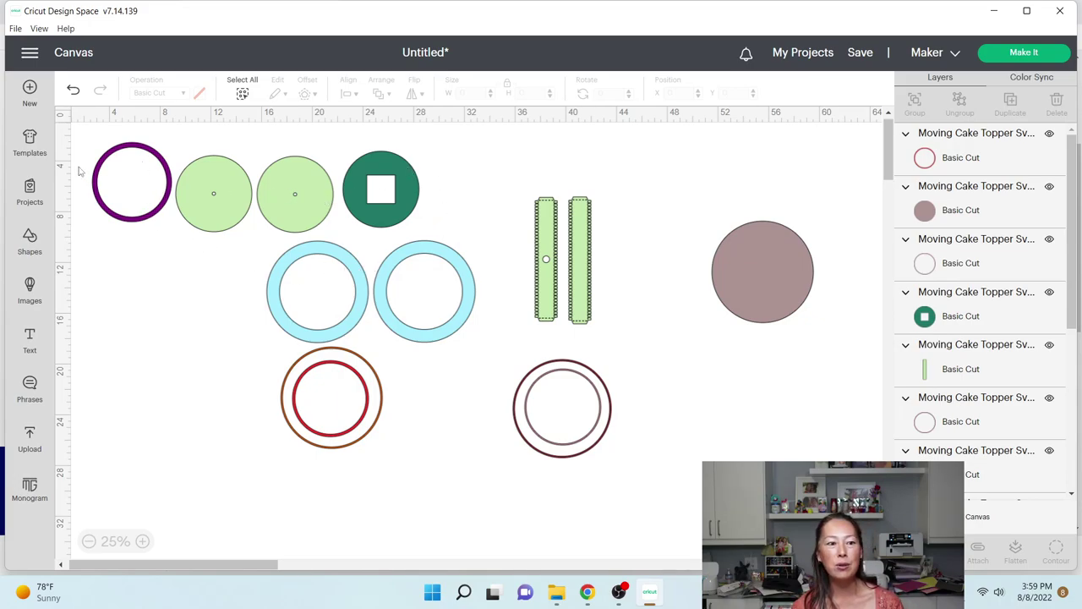
- Colour all top-row pieces periwinkle, then select the two lower ring pairs
drag(82, 147, 626, 298)
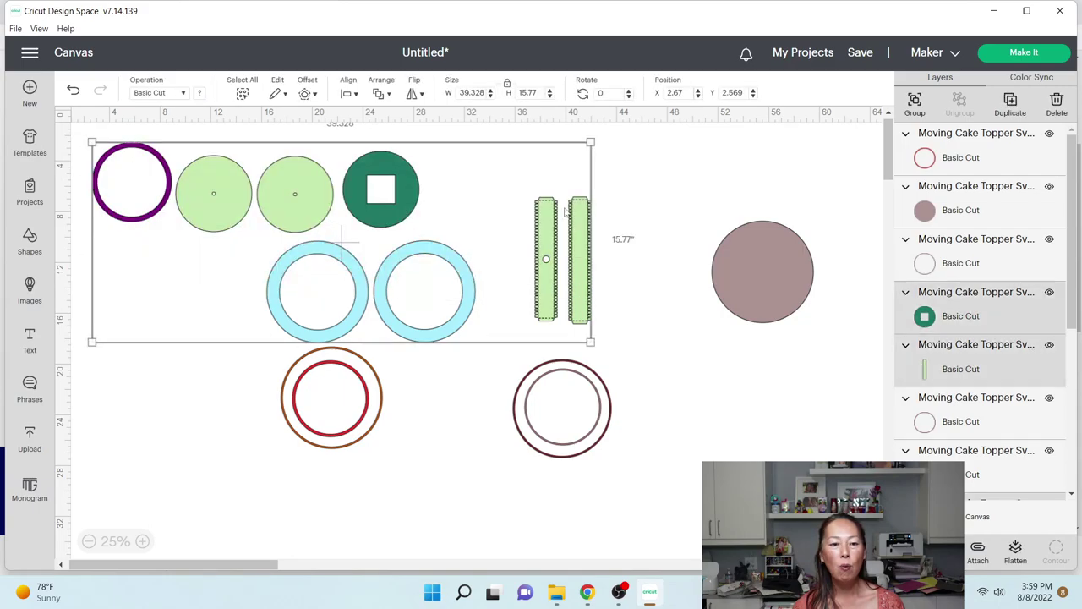
click(201, 93)
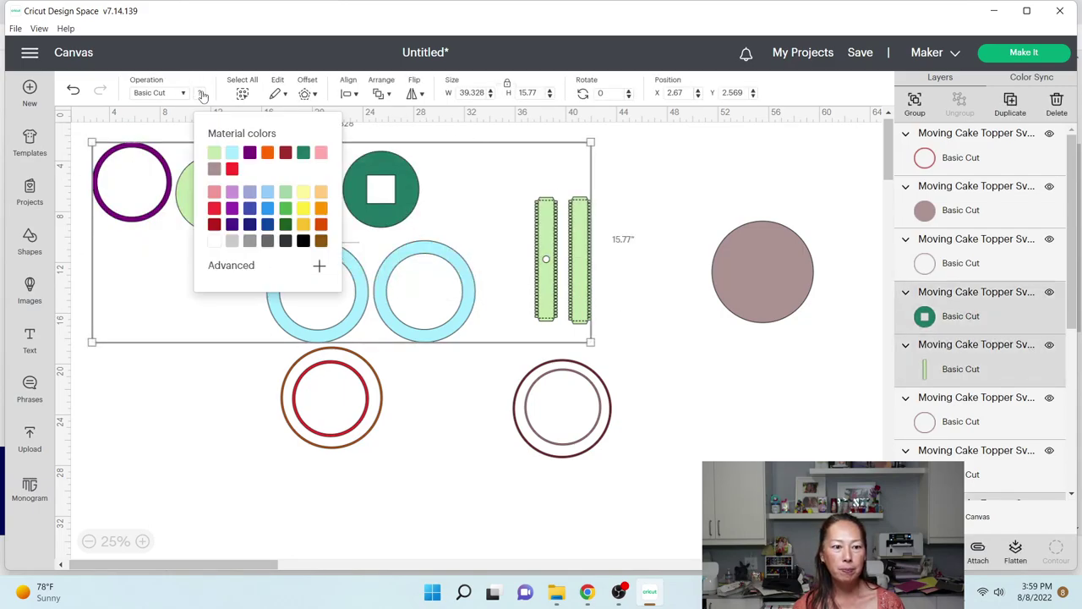
click(249, 192)
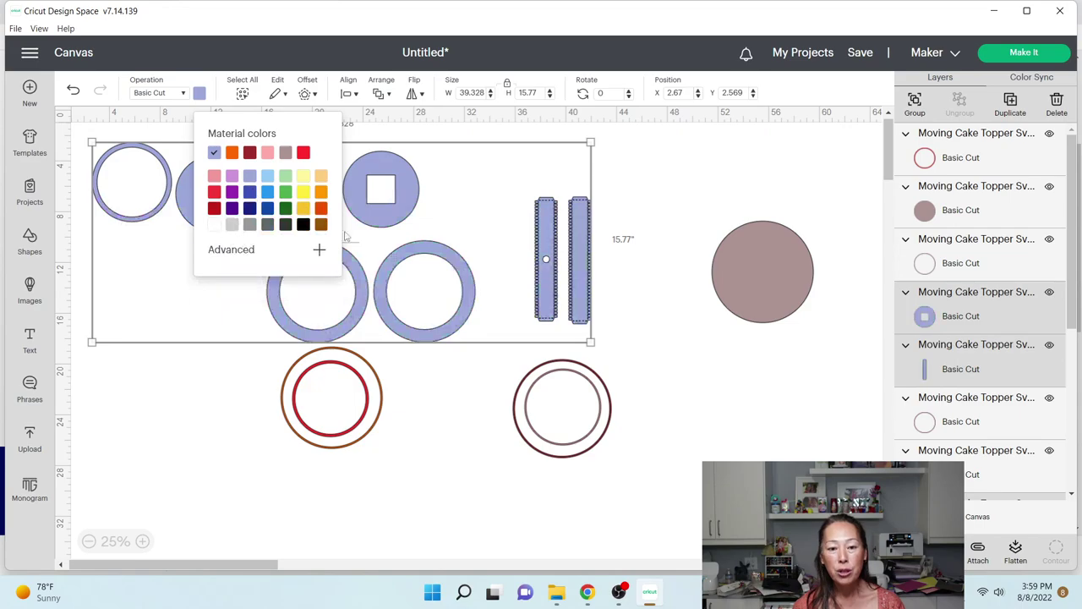
click(487, 476)
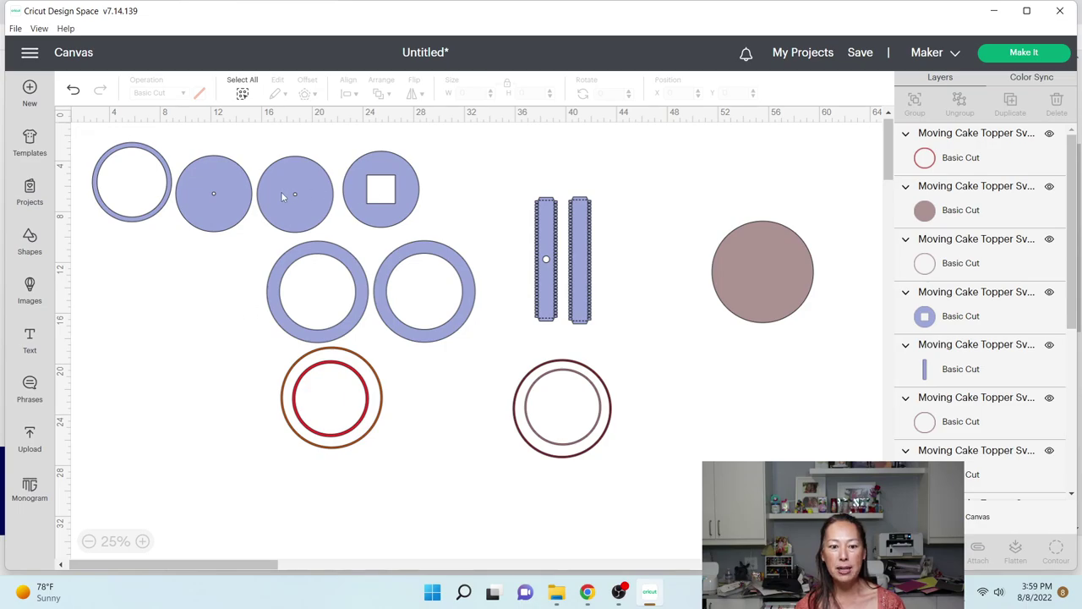
drag(649, 466, 272, 415)
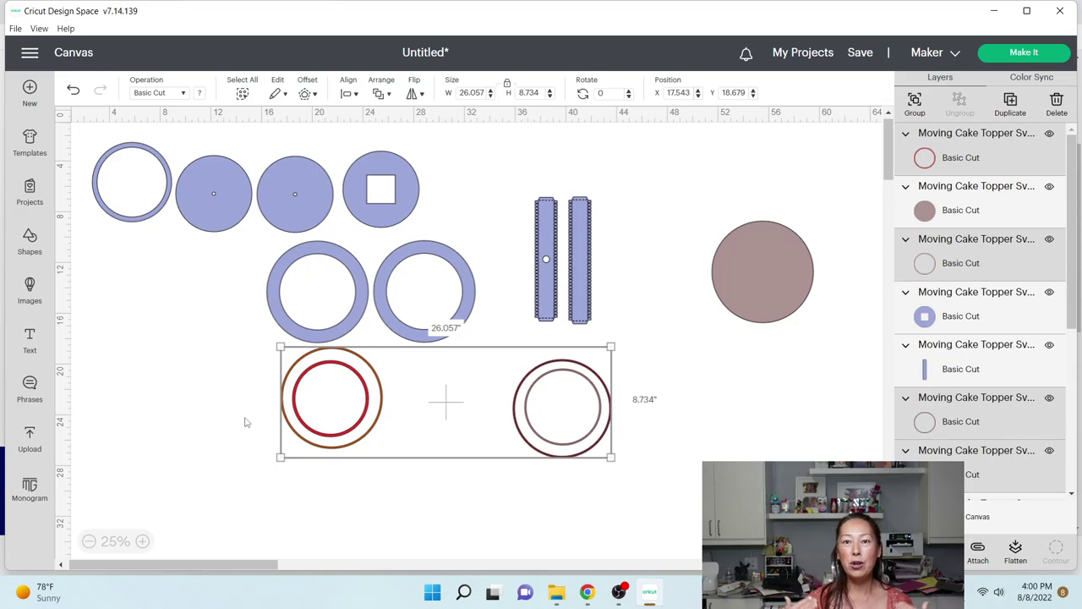
- Centre-align the red ring in the brown ring and attach the pair
click(200, 387)
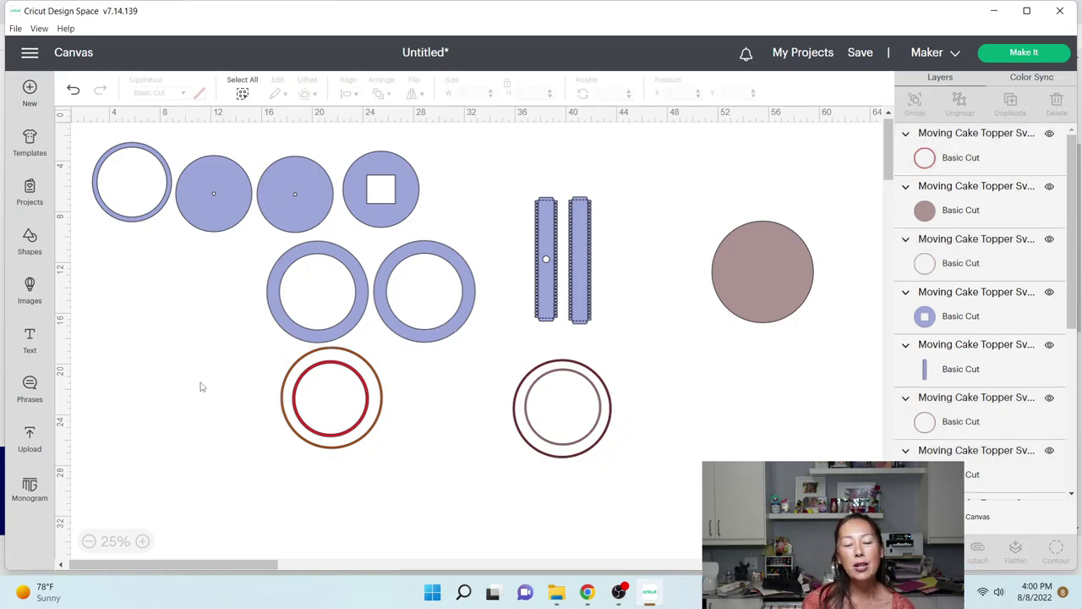
drag(404, 489, 290, 387)
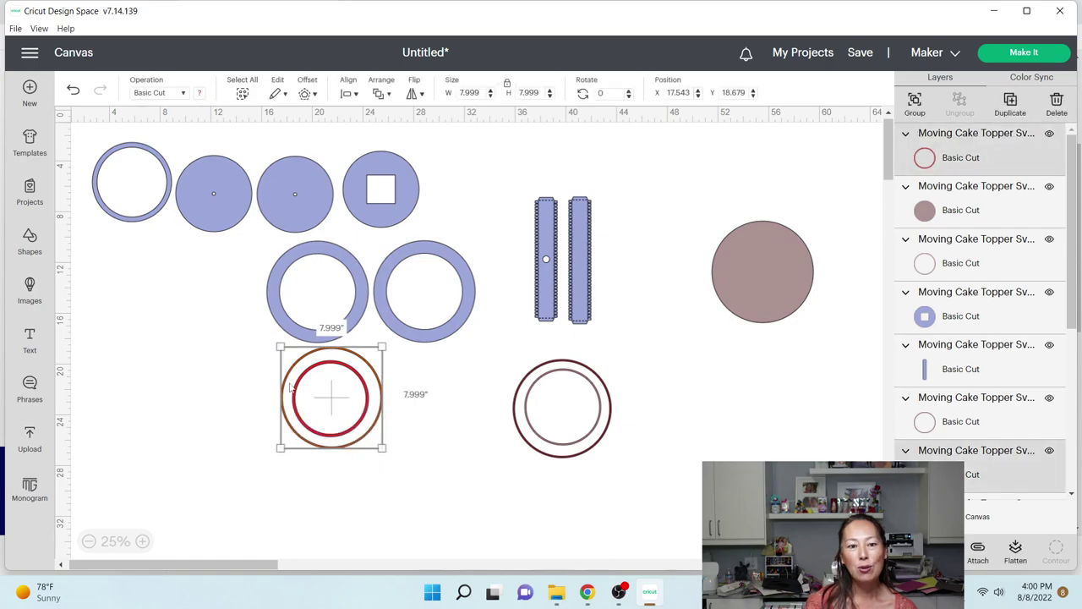
click(346, 96)
click(369, 232)
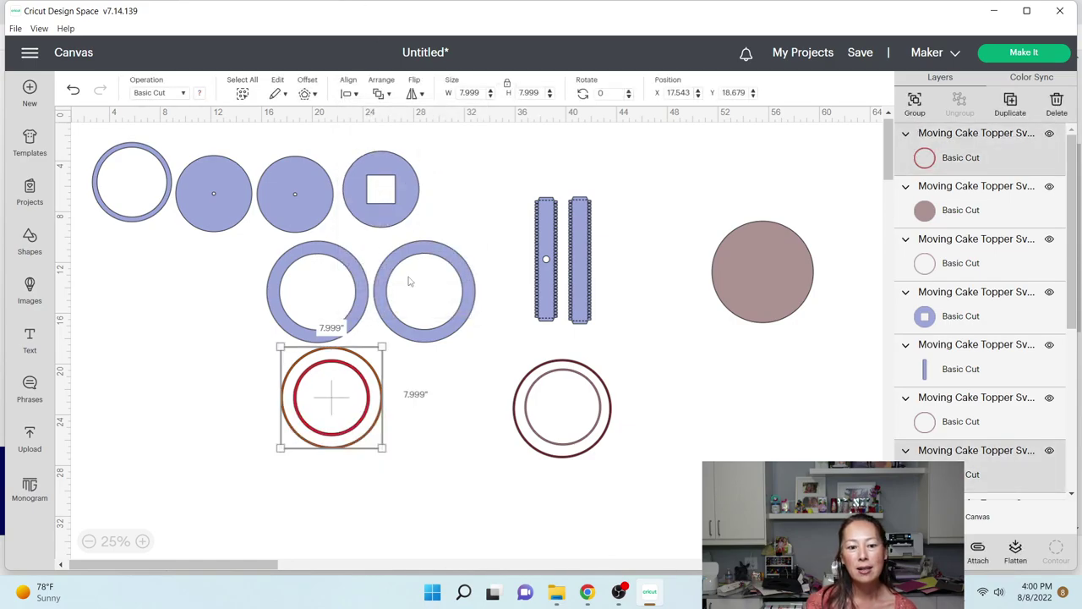
click(977, 548)
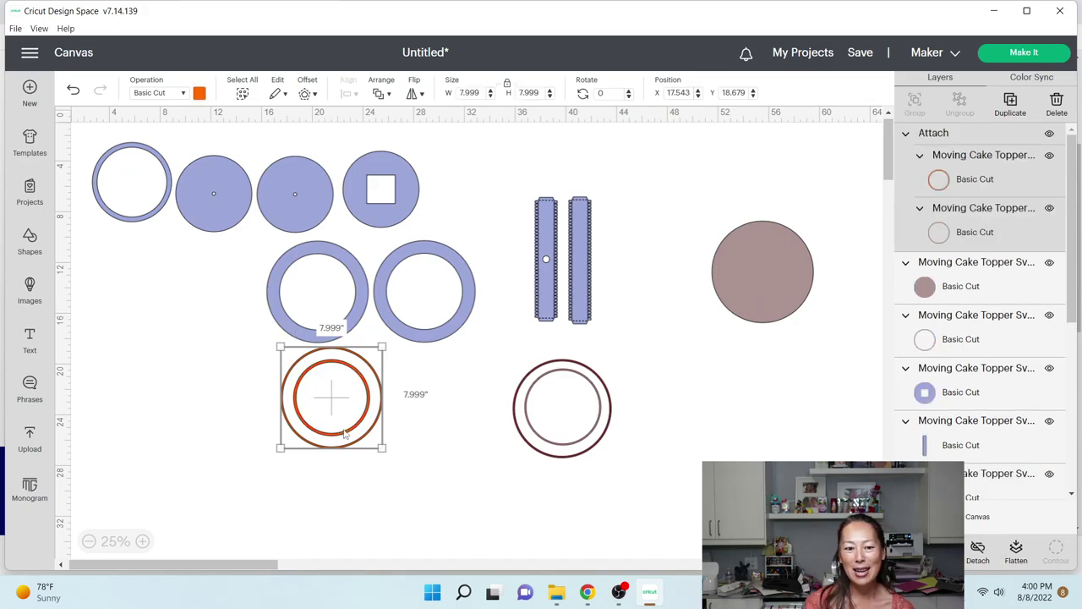
- Centre-align and attach the dark ring pair, then move it beside the first pair
click(618, 461)
drag(657, 481, 506, 387)
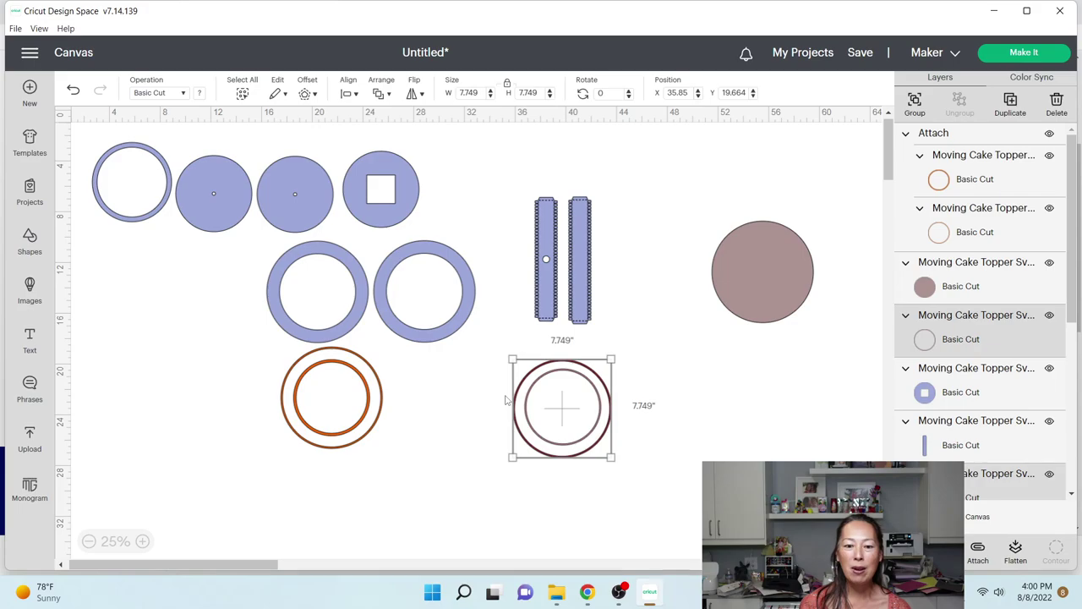
click(349, 93)
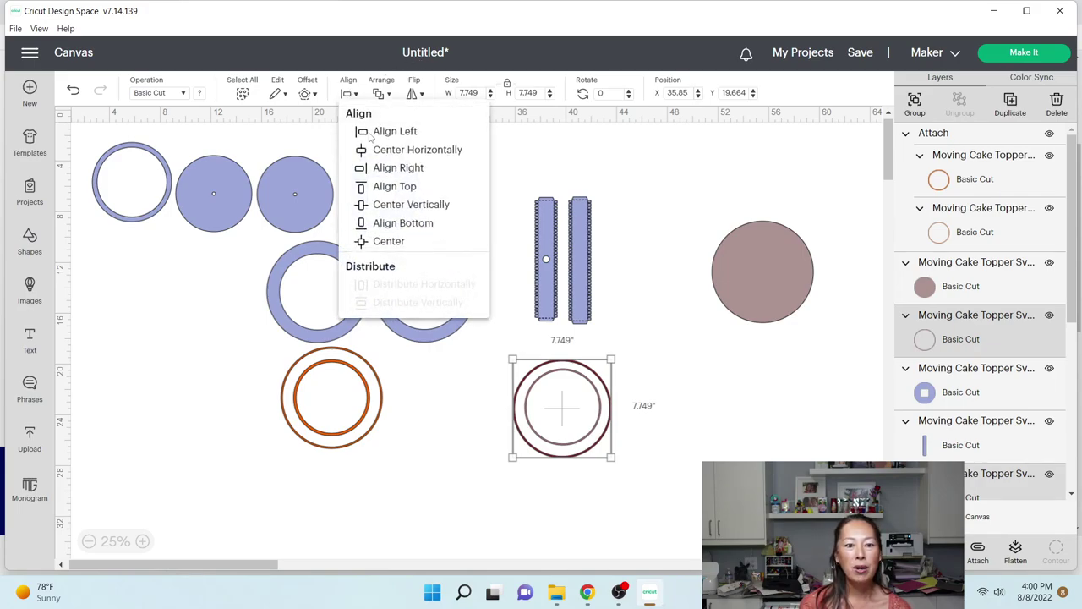
click(406, 241)
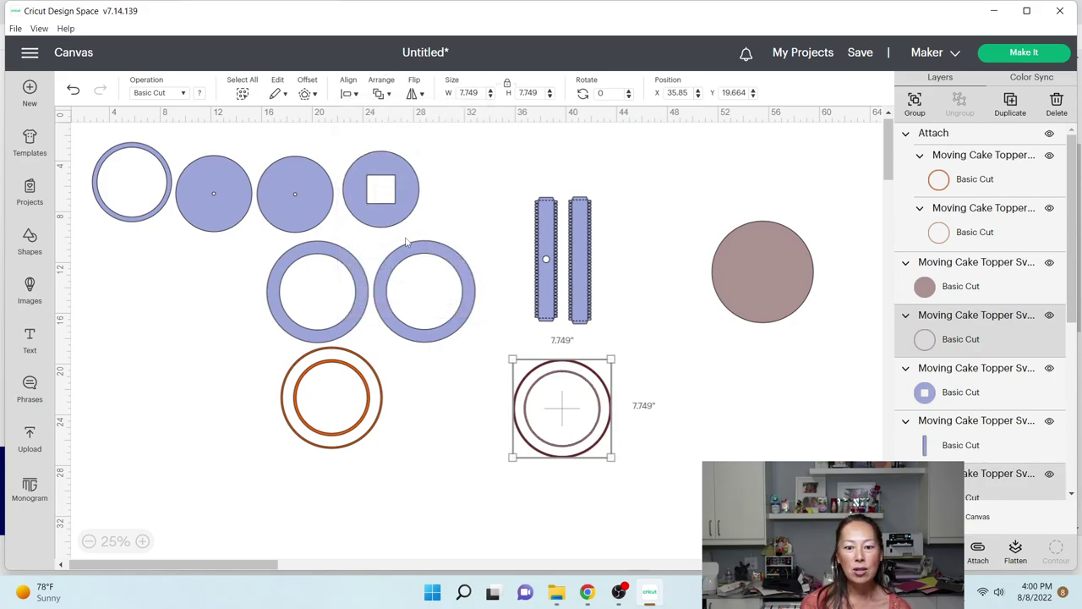
click(977, 551)
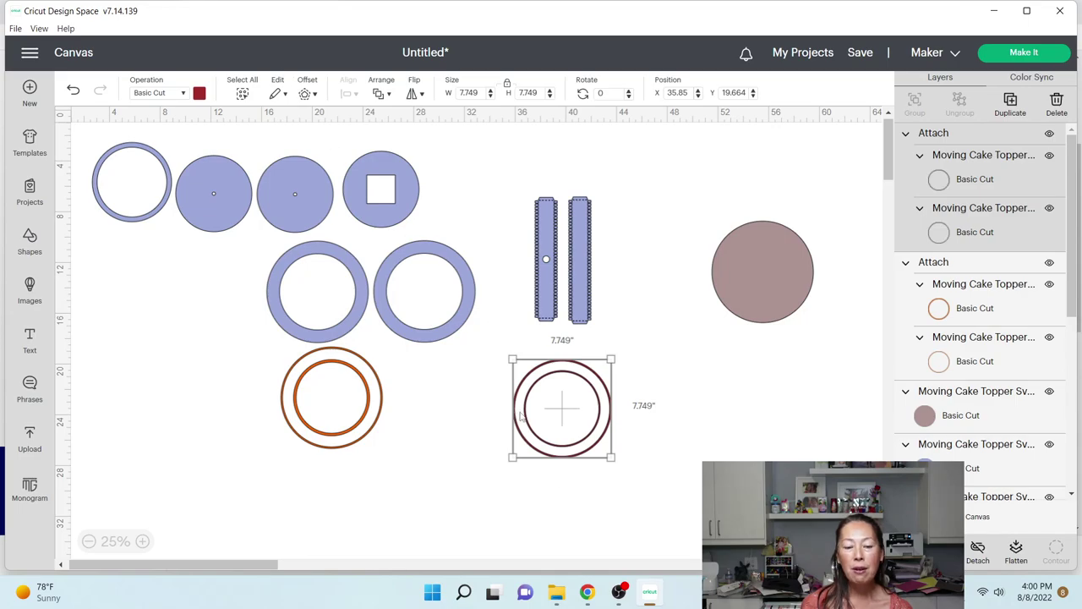
drag(518, 414, 404, 402)
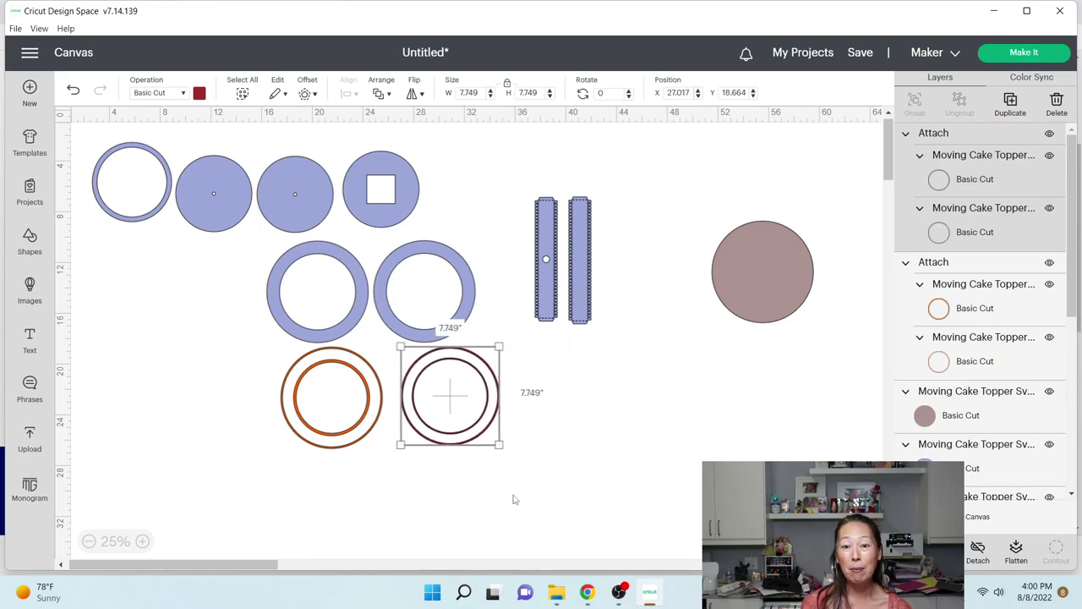
- Colour both attached ring pairs orange
drag(568, 470, 262, 374)
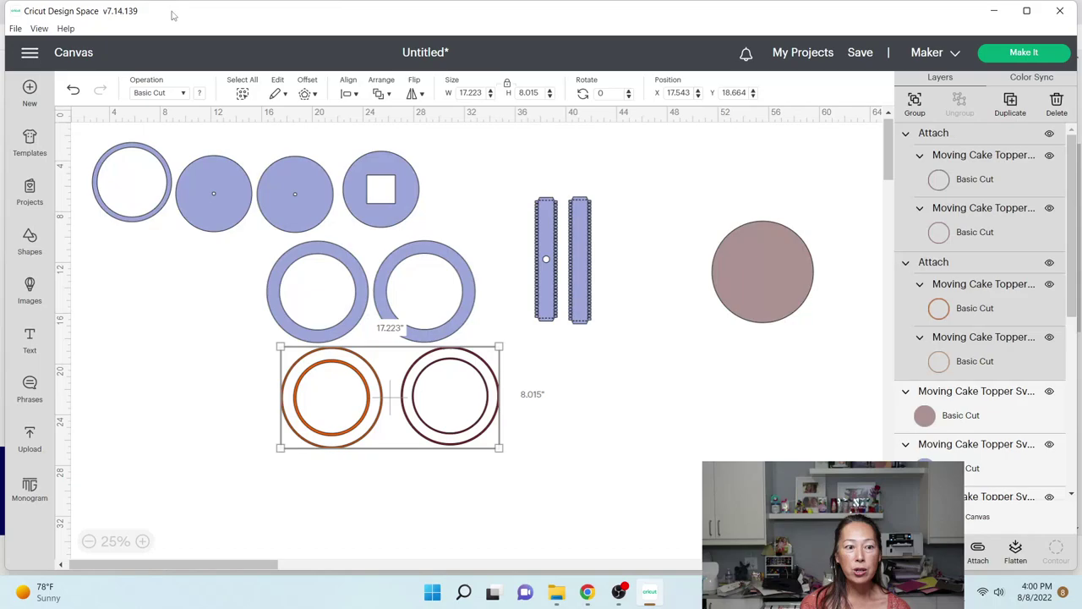
click(198, 95)
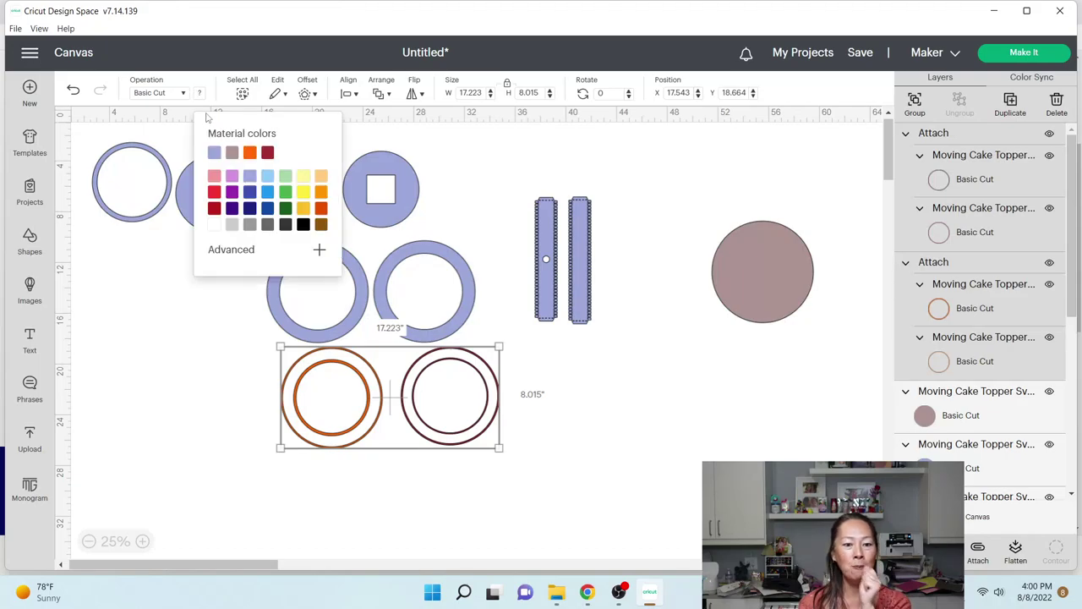
click(249, 153)
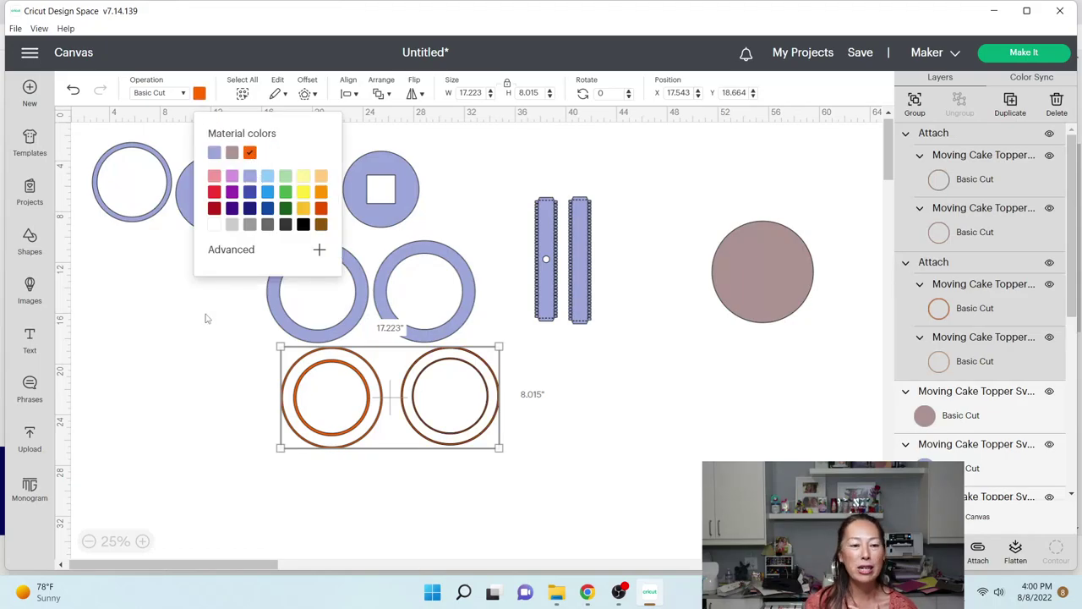
click(182, 398)
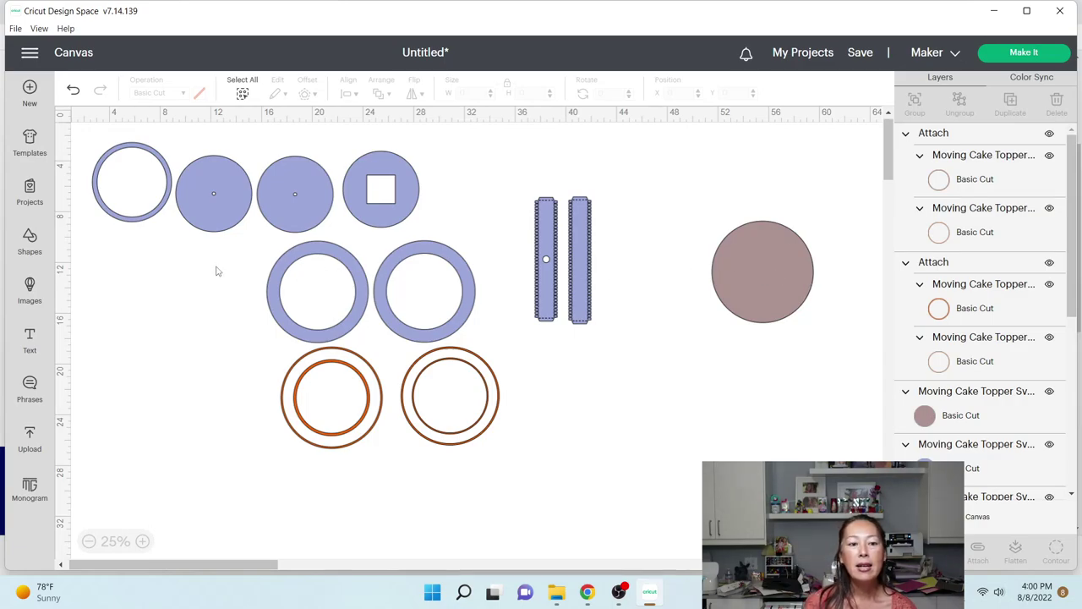
- Send the square-hole circle to the back and stack two solid periwinkle circles on it
click(208, 216)
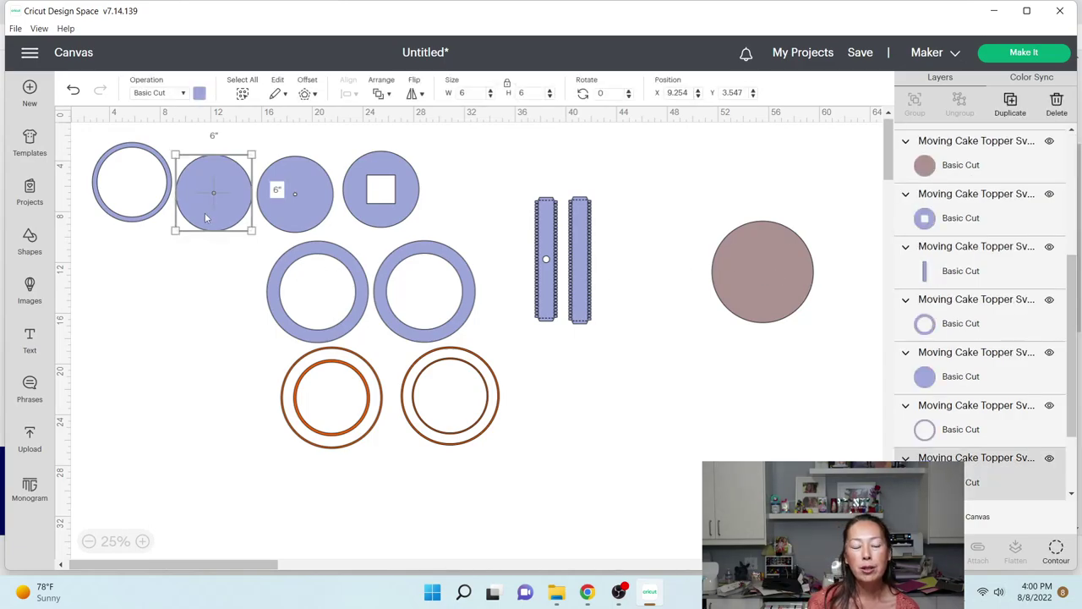
click(379, 189)
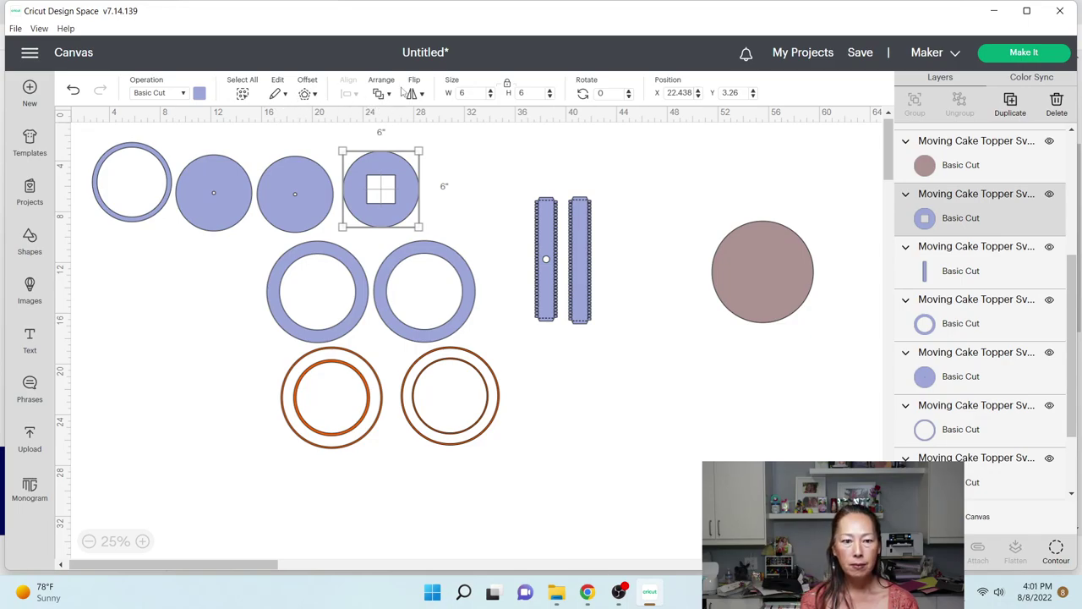
click(385, 95)
click(406, 166)
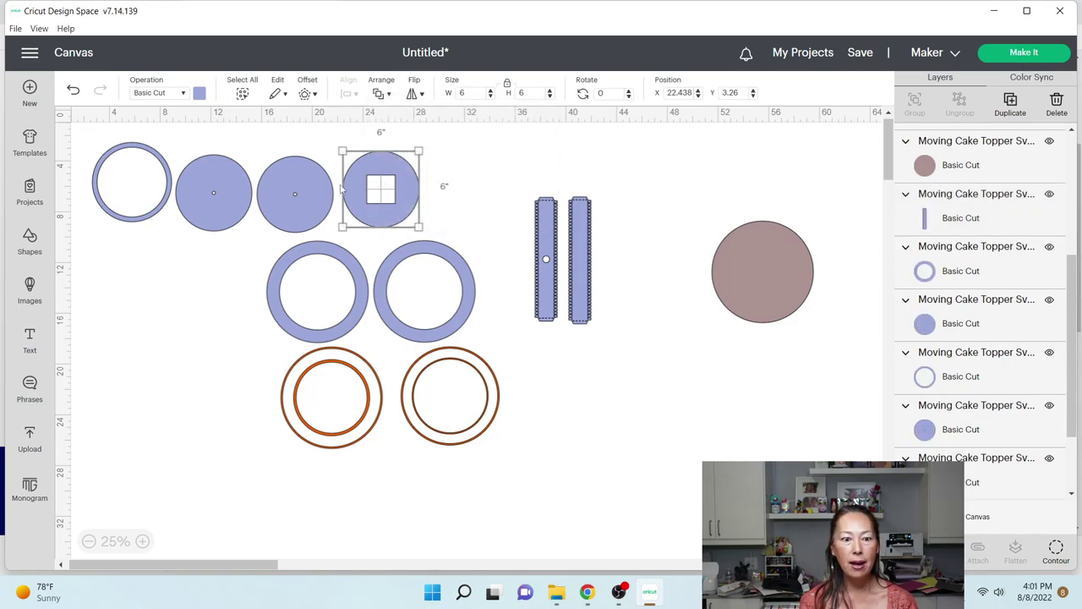
click(310, 190)
drag(311, 189, 395, 184)
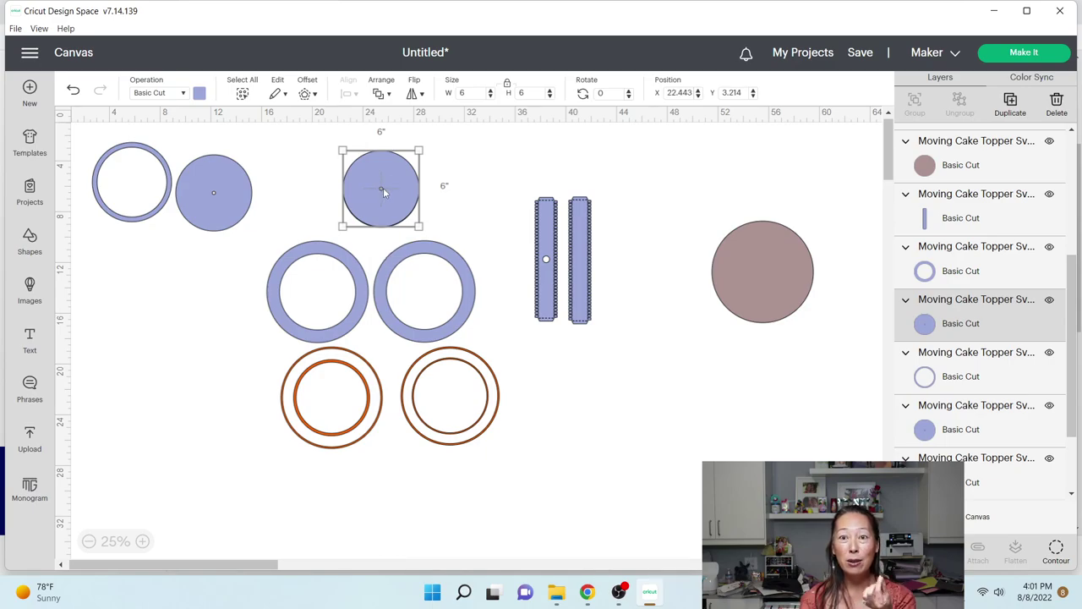
drag(246, 196, 406, 192)
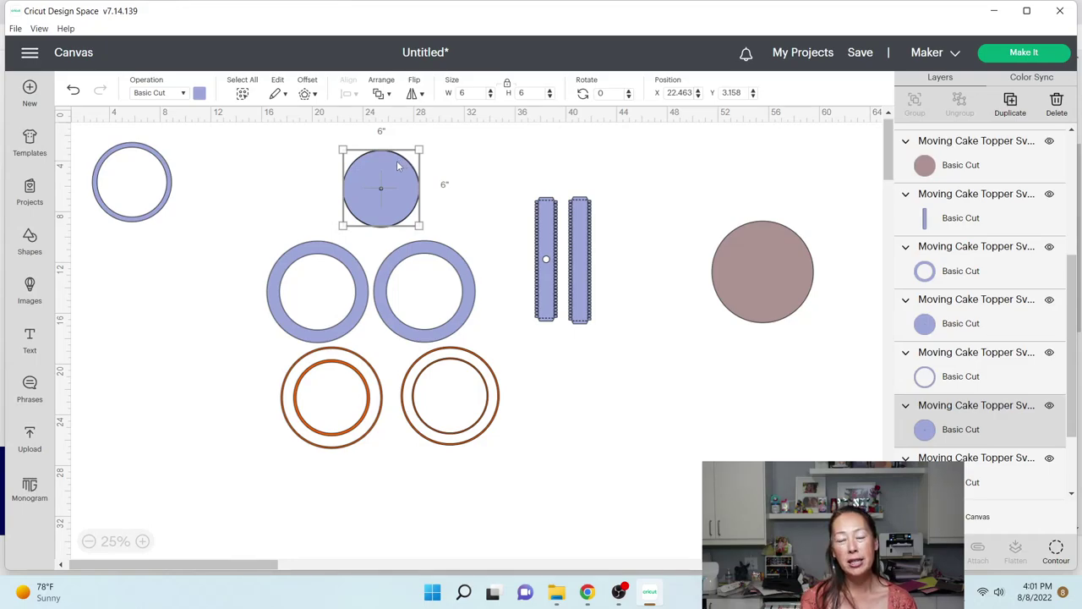
- Move the mauve circle onto the blue circle and try the top-left open ring over the solid circle
drag(780, 272, 746, 249)
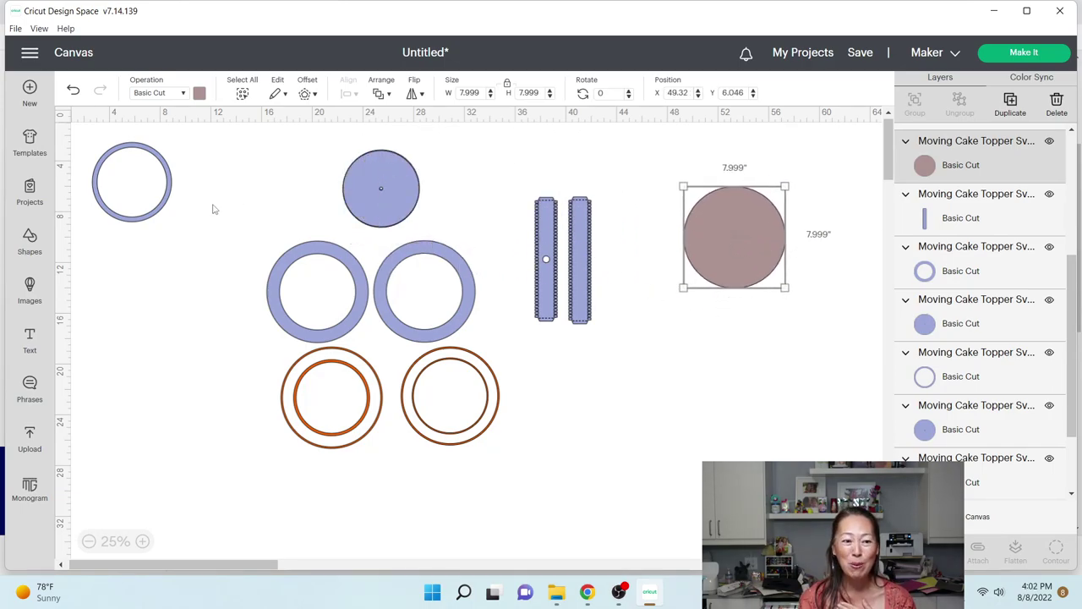
click(165, 206)
drag(164, 202, 214, 200)
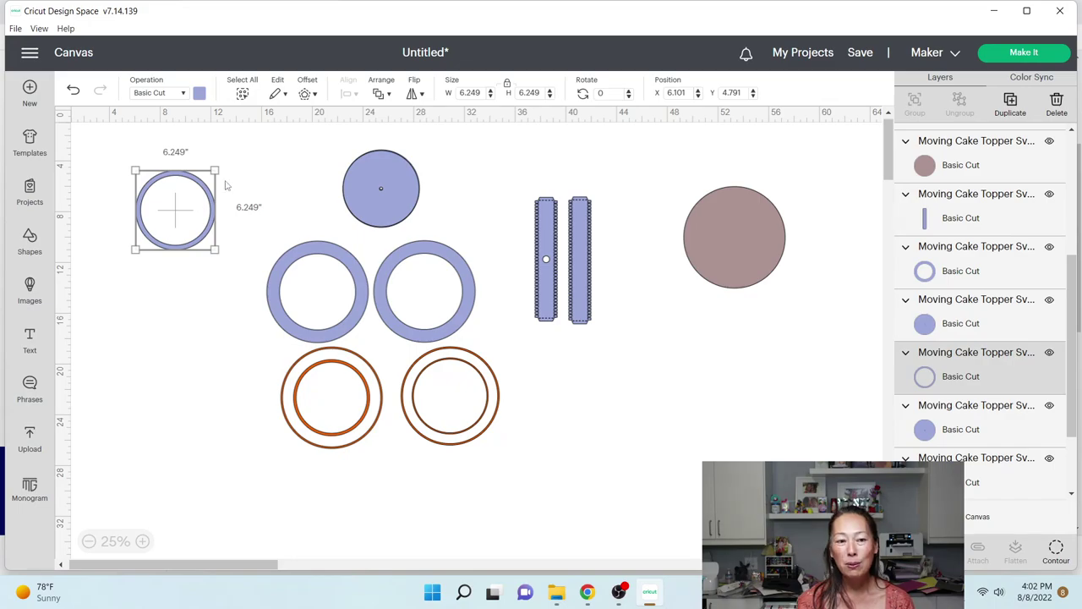
- Give the small left ring a 0.10 in offset
click(304, 94)
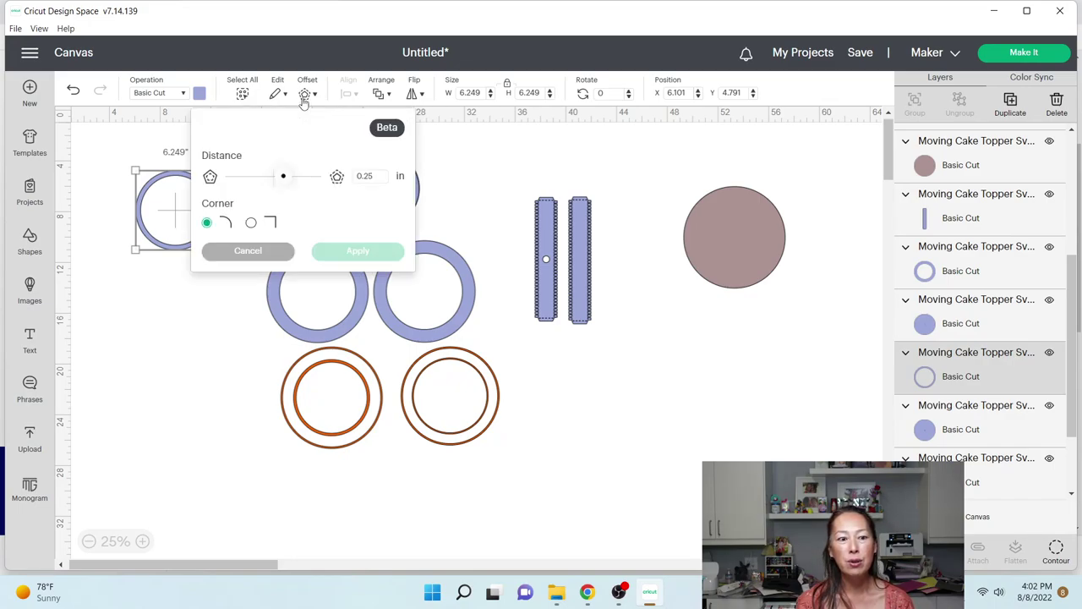
double_click(354, 176)
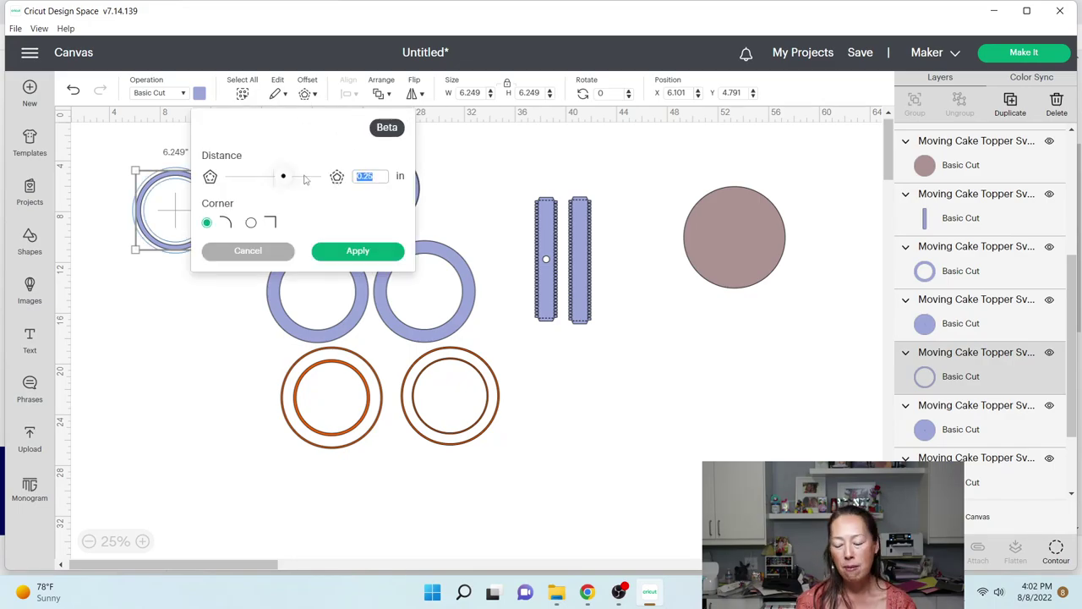
text(.05)
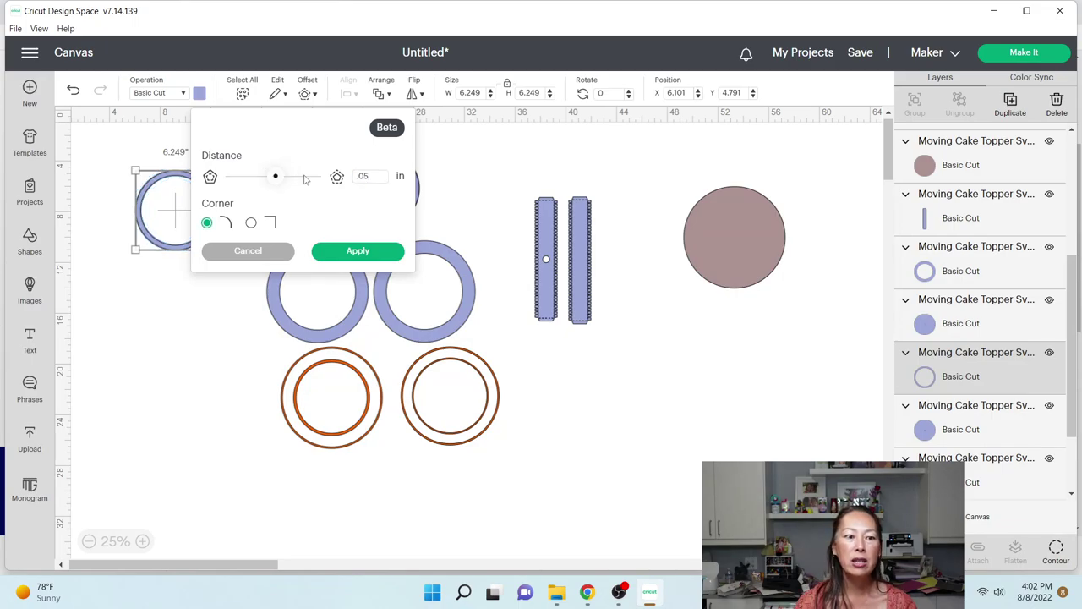
double_click(364, 176)
key(BackSpace)
text(.10)
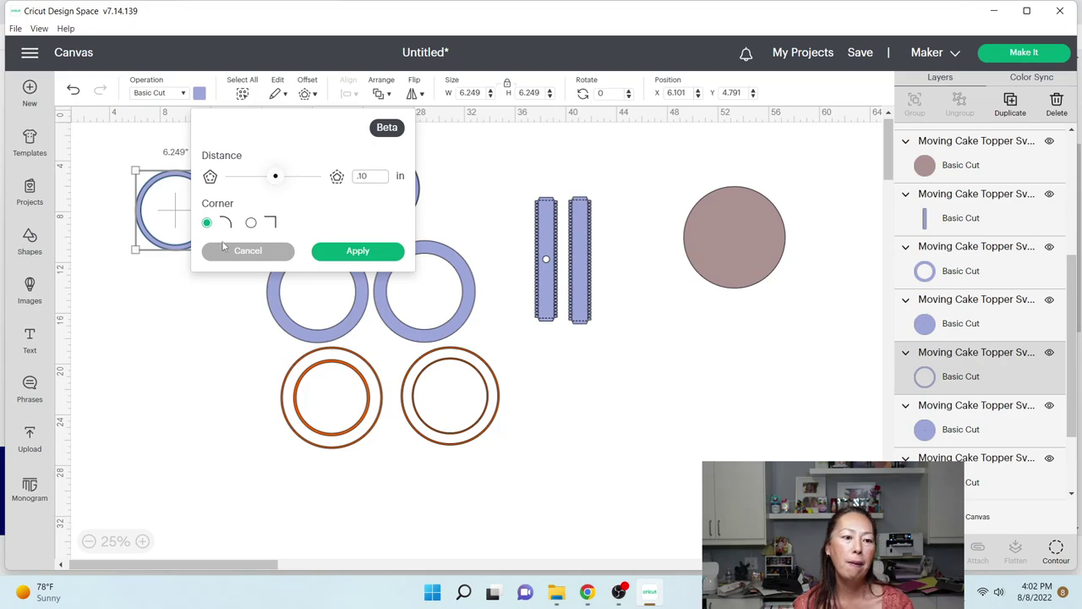
click(338, 252)
- Weld the ring and its offset into one ring and colour it periwinkle
click(97, 206)
drag(100, 187, 172, 214)
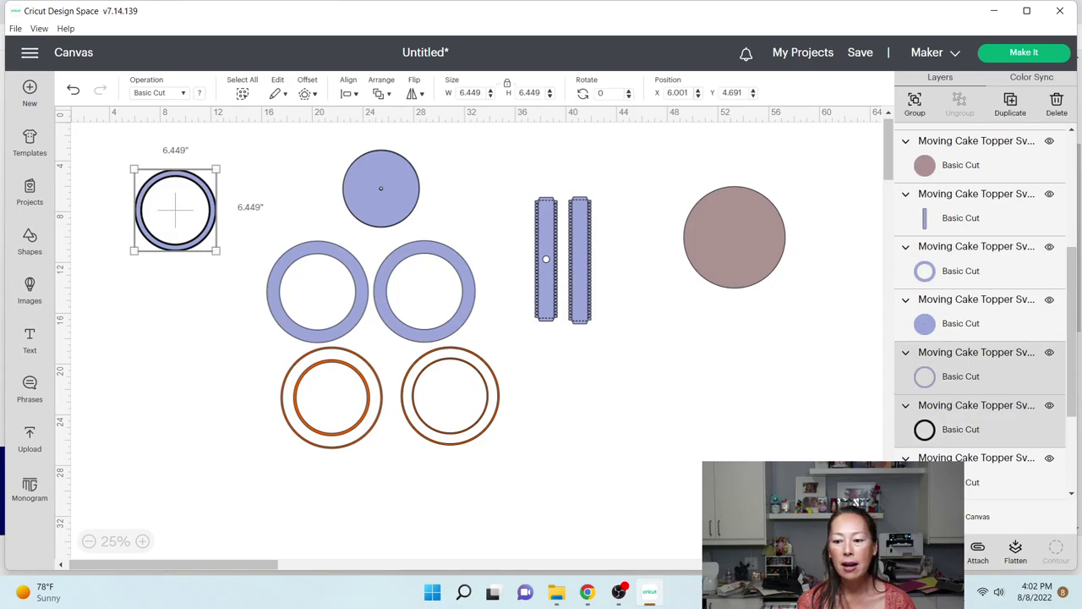
click(939, 548)
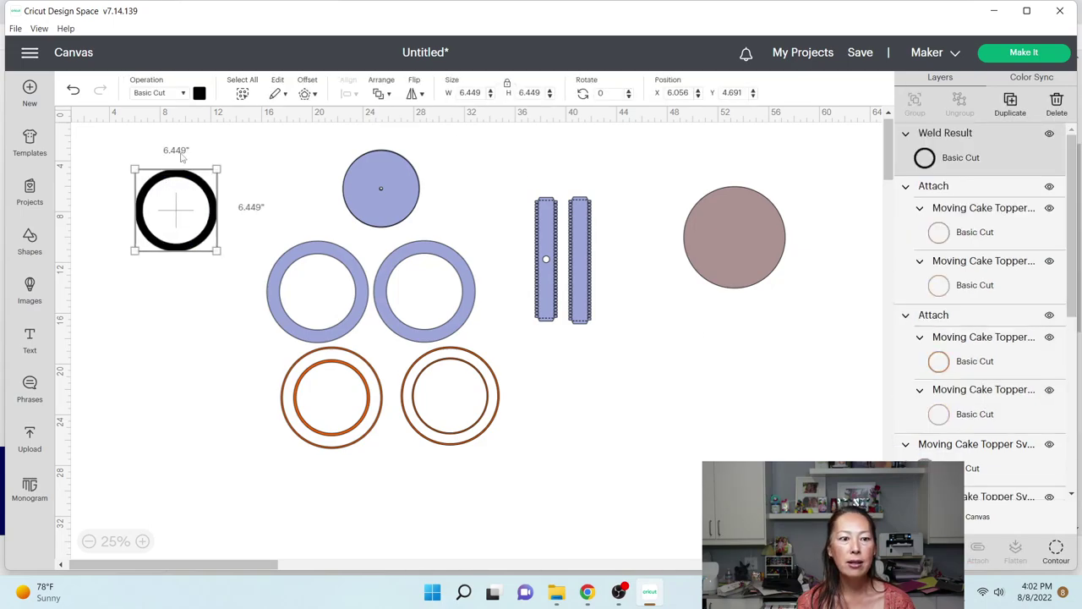
click(200, 93)
click(214, 152)
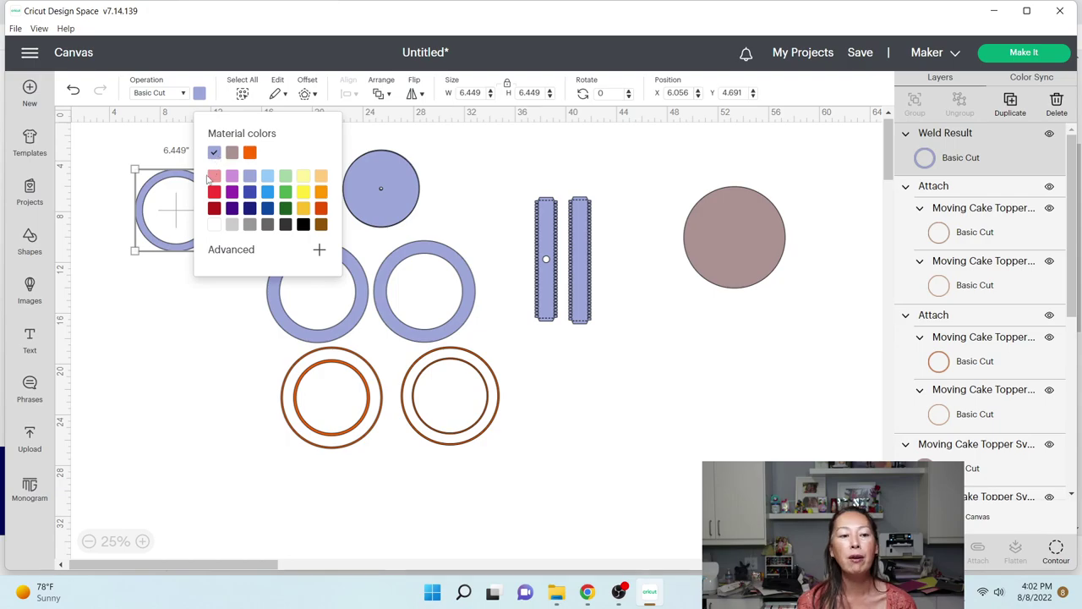
click(157, 153)
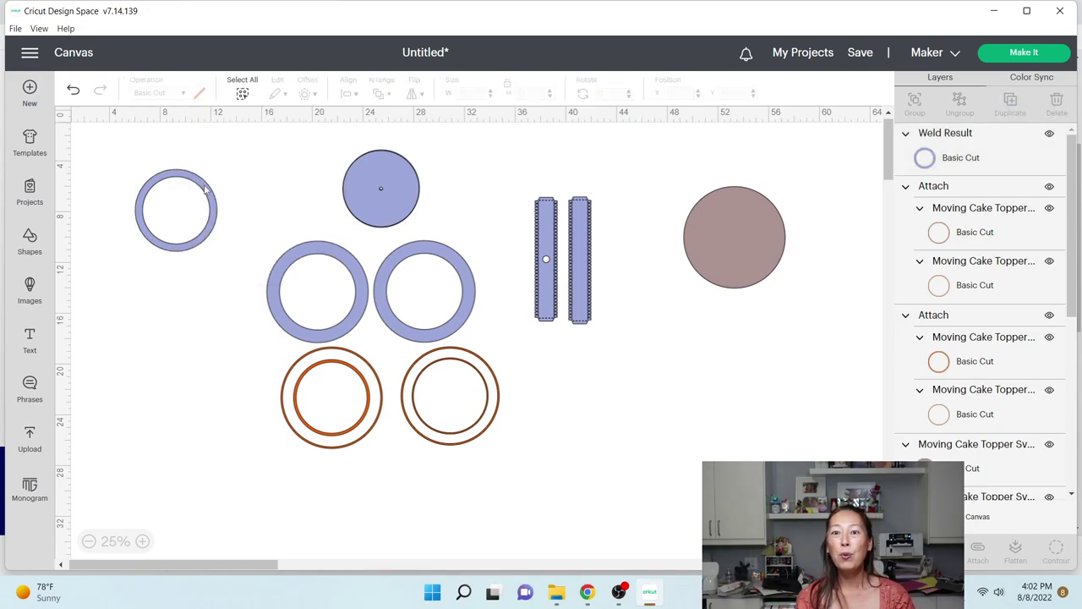
- Move the periwinkle rings over the blue and top circles, placing one beside the two bars
drag(213, 218, 419, 197)
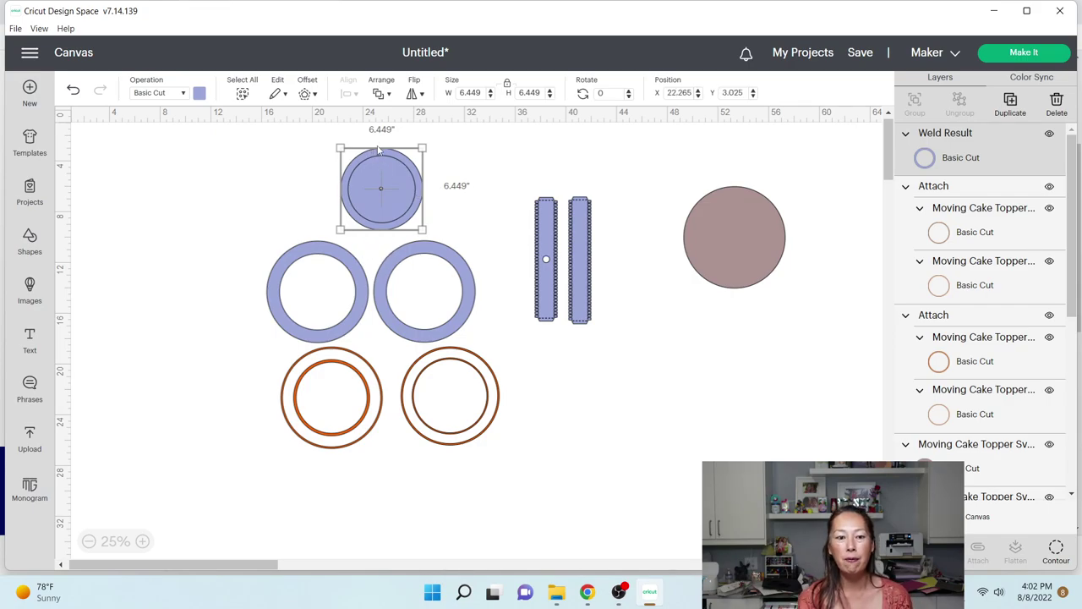
drag(359, 274, 421, 173)
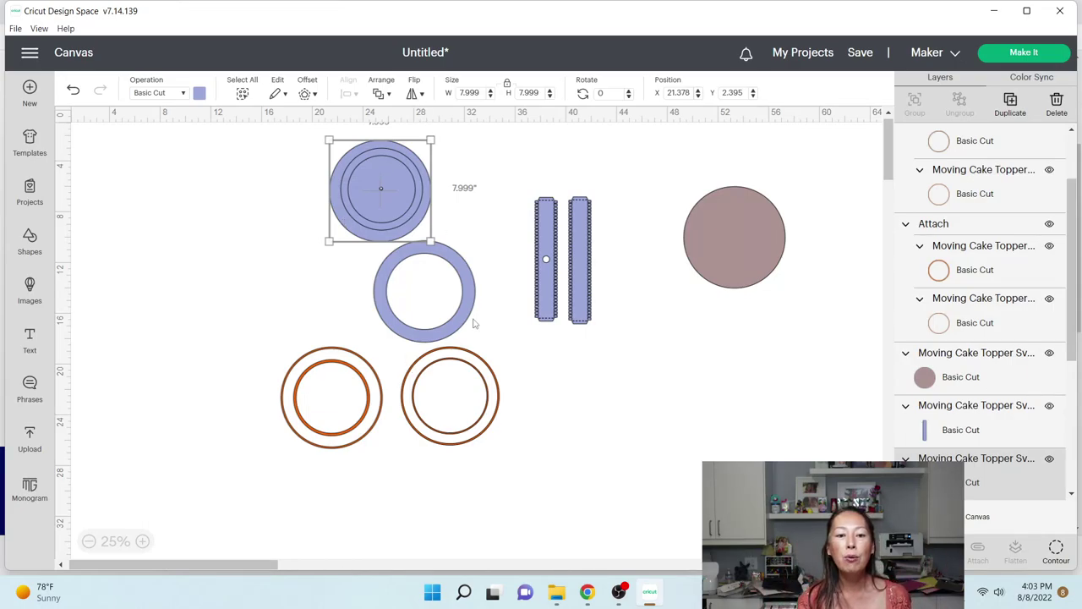
drag(474, 294, 496, 264)
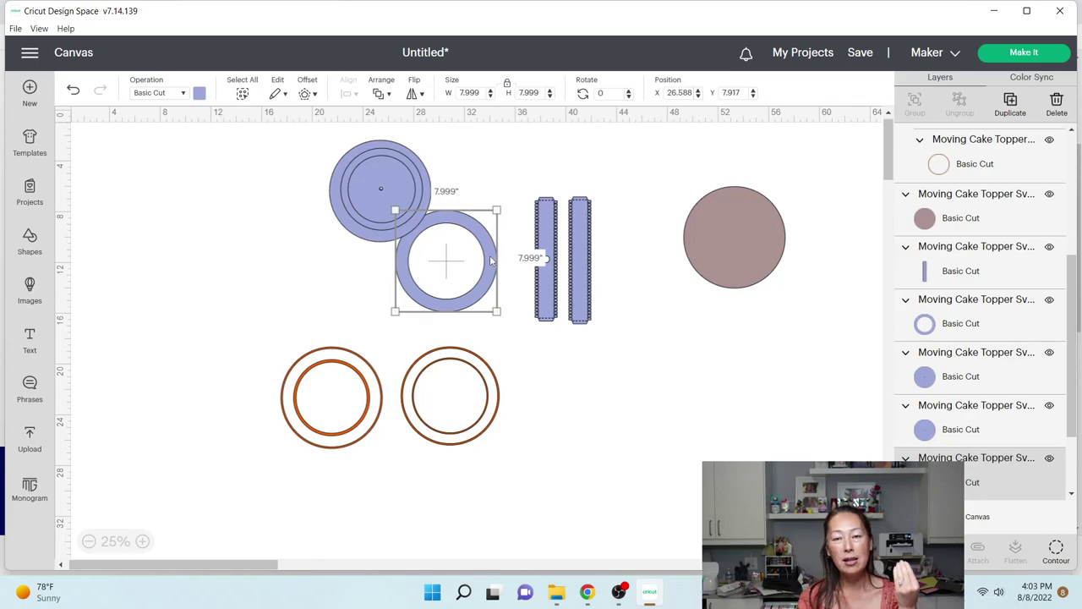
drag(491, 261, 425, 194)
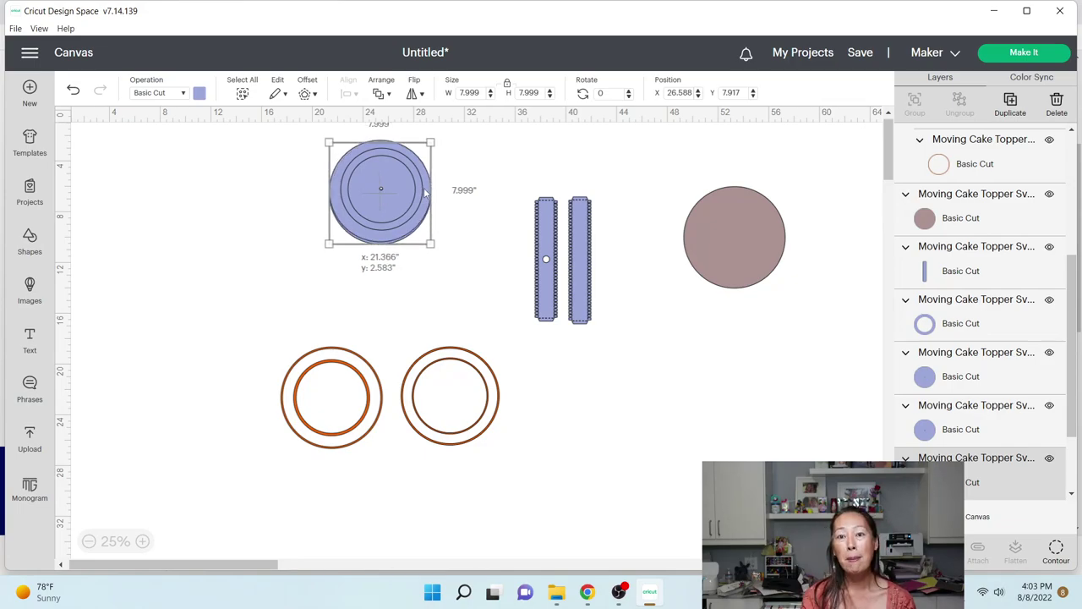
drag(433, 193, 534, 215)
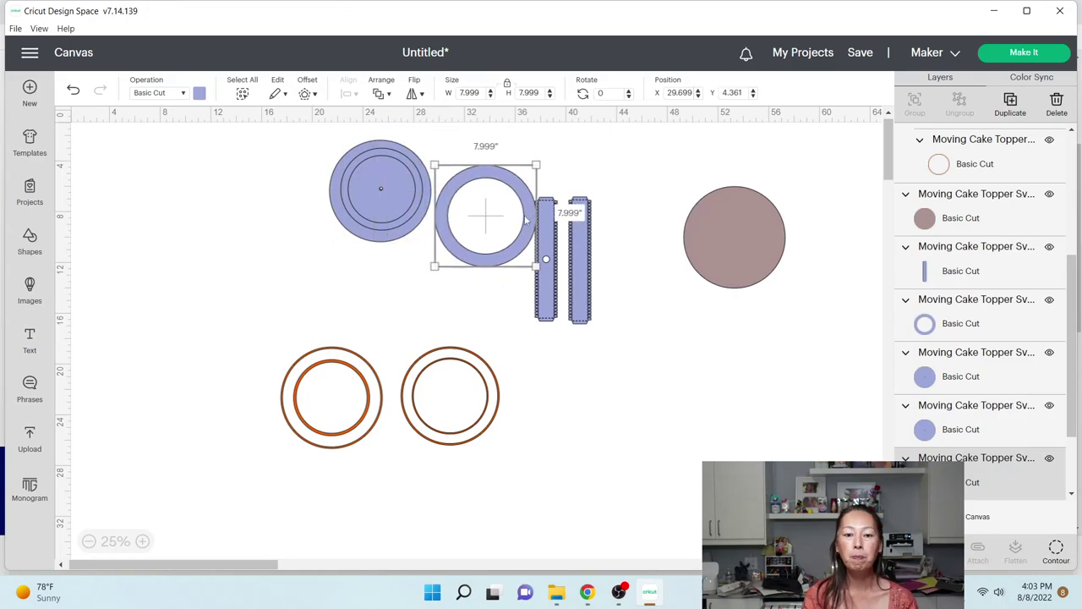
- Separate the stacked rings and set the 6" solid circle and the other solid circle under their rings
drag(411, 193, 267, 208)
drag(343, 209, 196, 282)
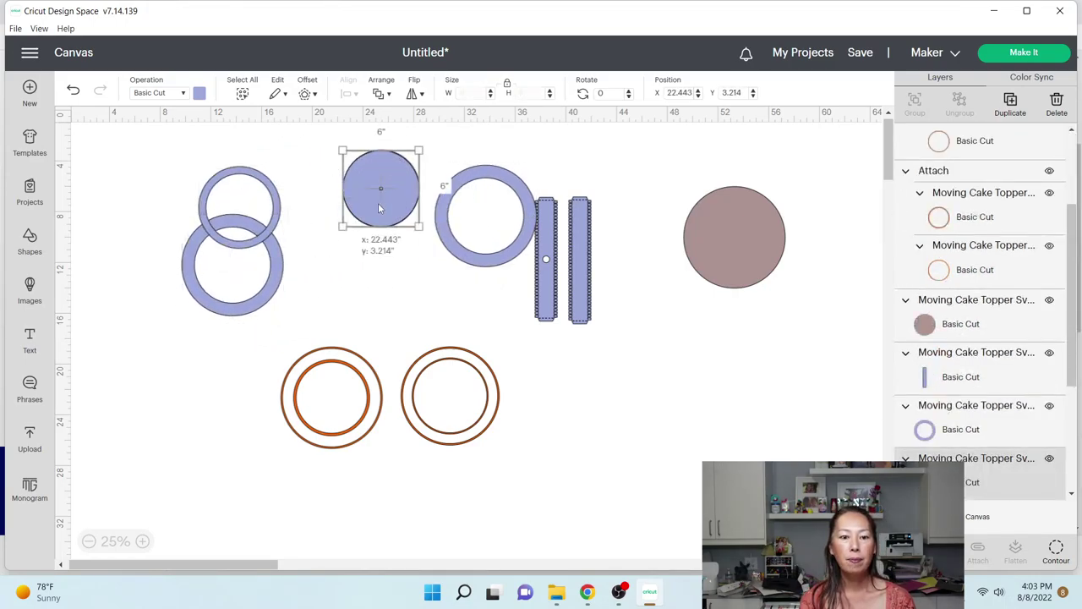
drag(380, 192, 419, 290)
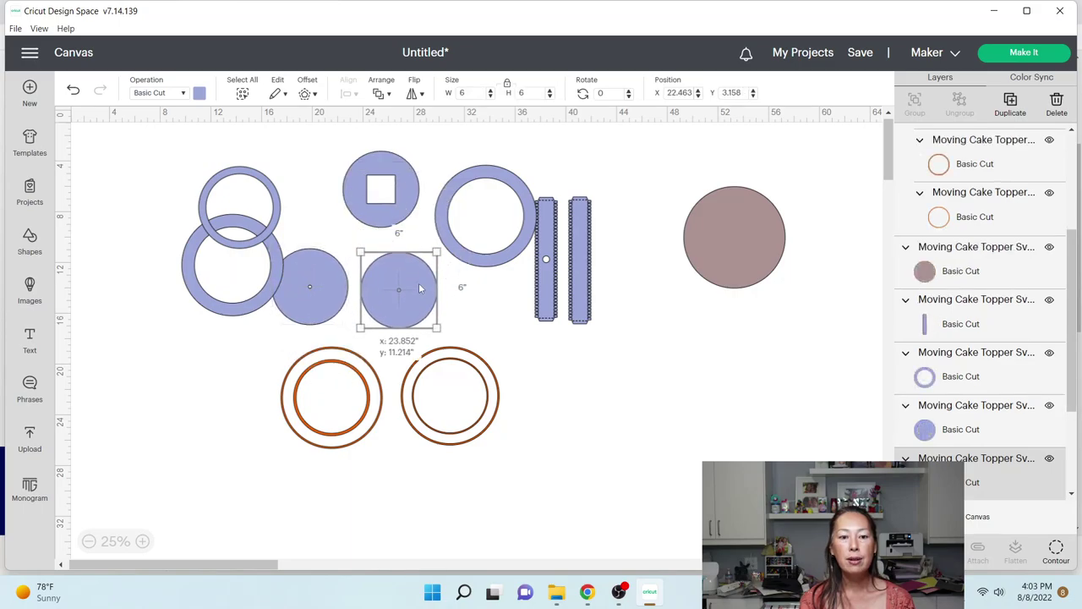
click(392, 198)
drag(392, 197, 497, 224)
drag(316, 269, 250, 254)
- Centre the left ring on its solid circle, attach them, and move the set down-left
click(99, 285)
drag(135, 289, 262, 303)
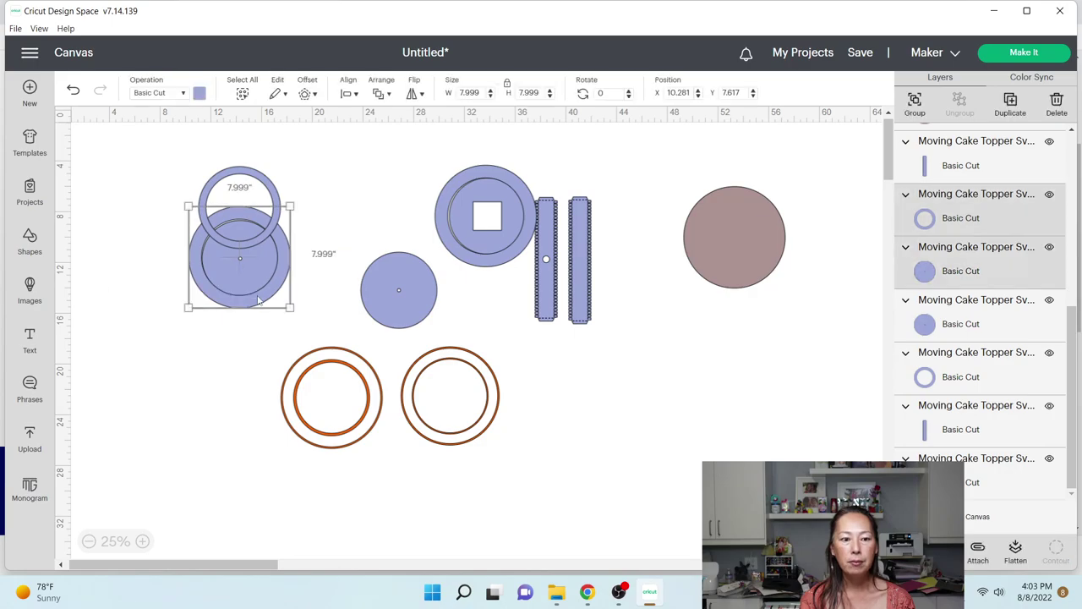
click(350, 93)
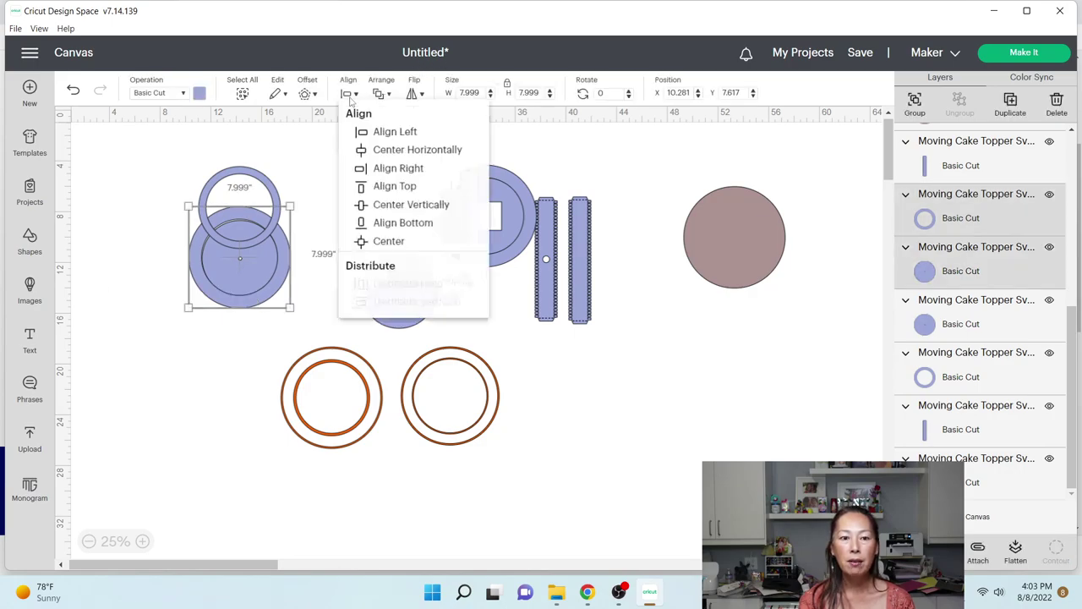
click(390, 242)
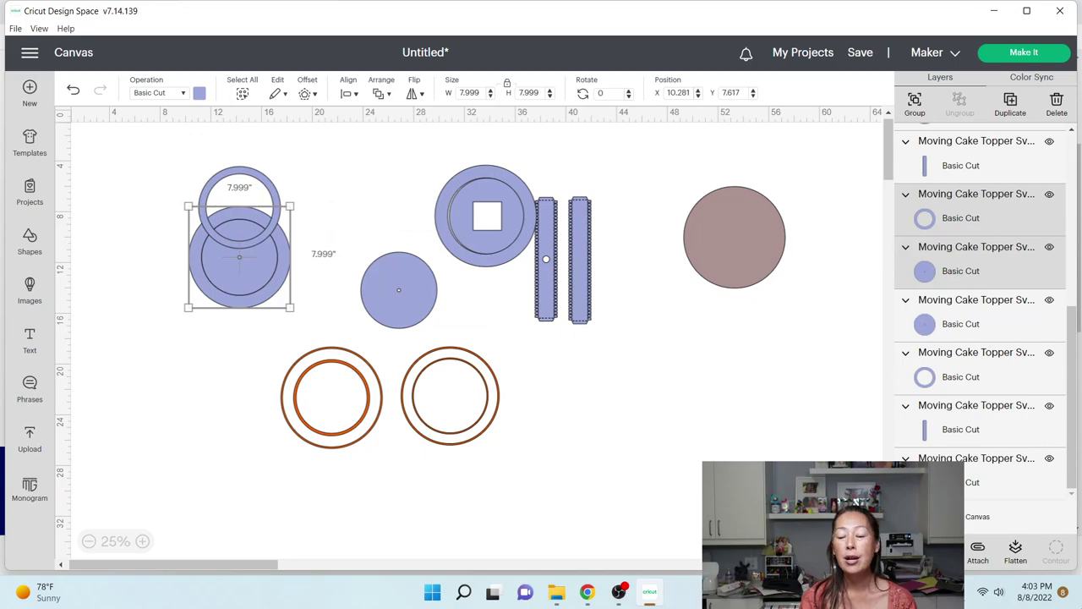
click(977, 550)
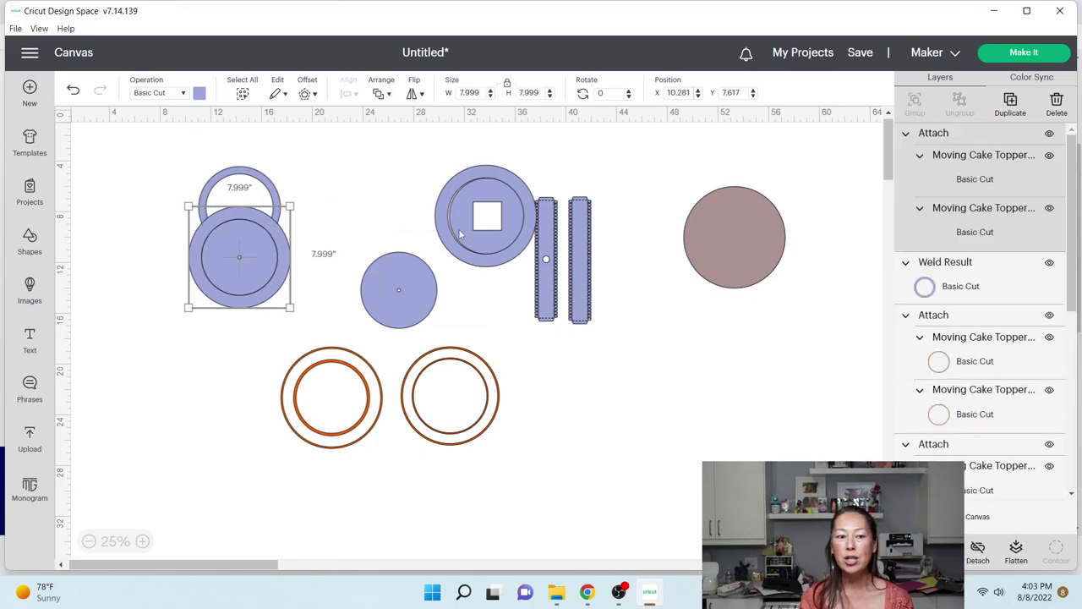
drag(227, 271, 170, 339)
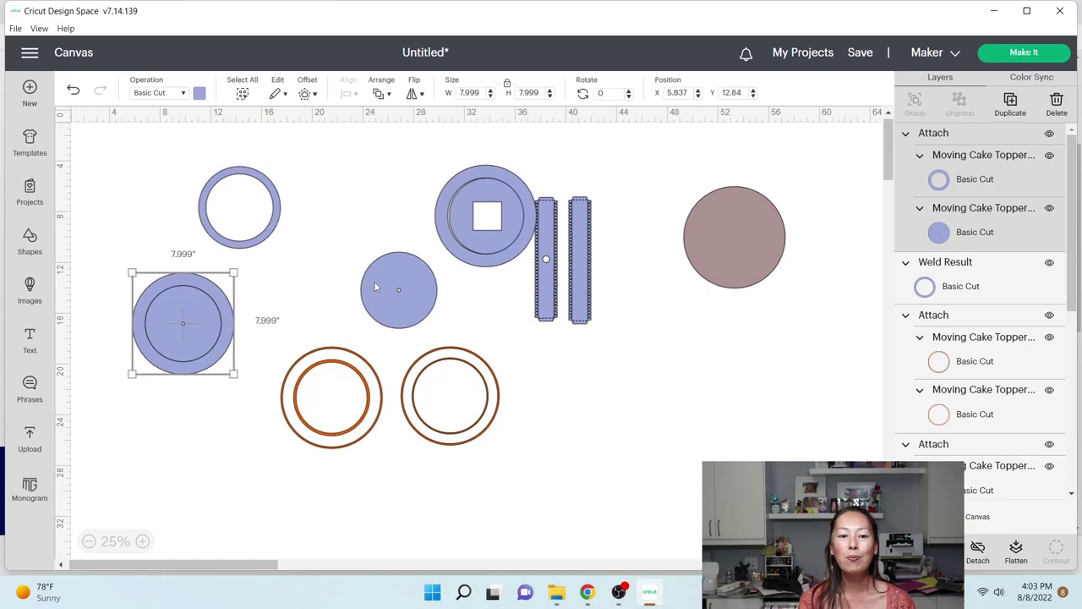
- Centre the square-centred ring set and move it beside the left circles
drag(375, 283, 295, 165)
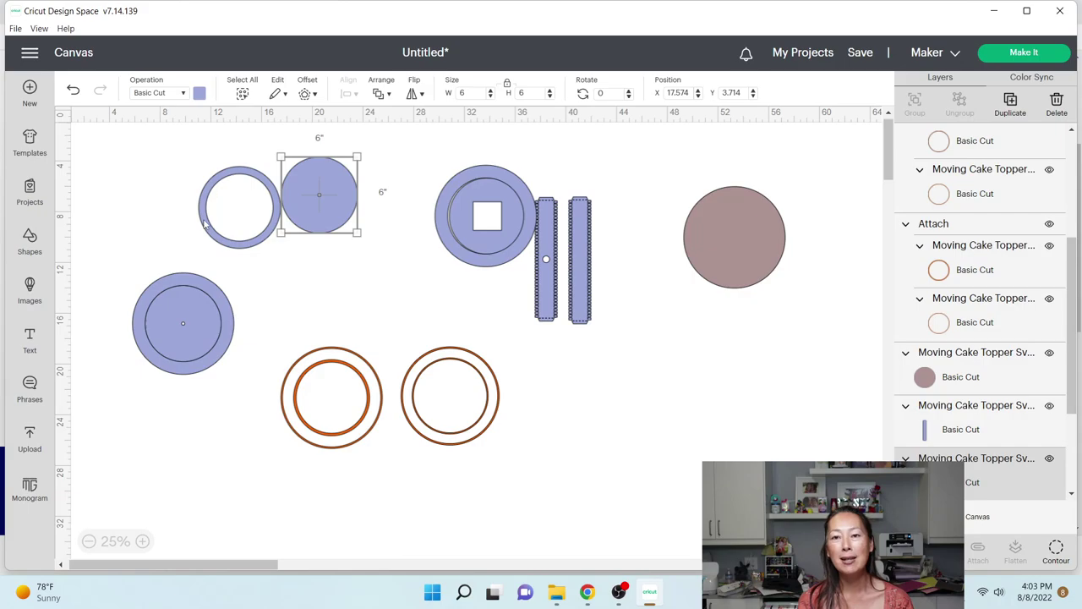
drag(427, 166, 494, 274)
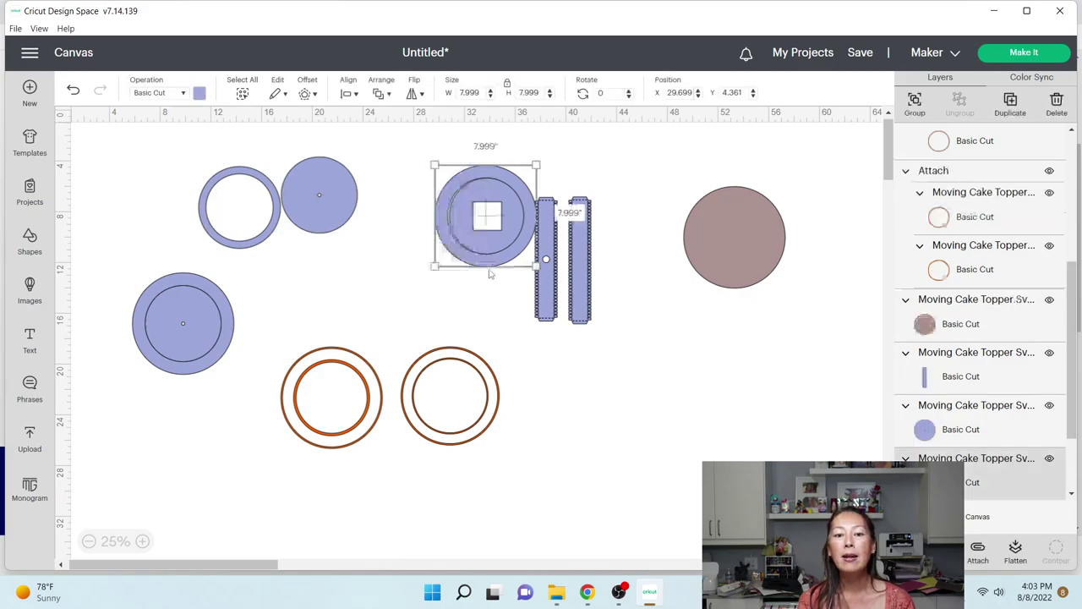
click(353, 93)
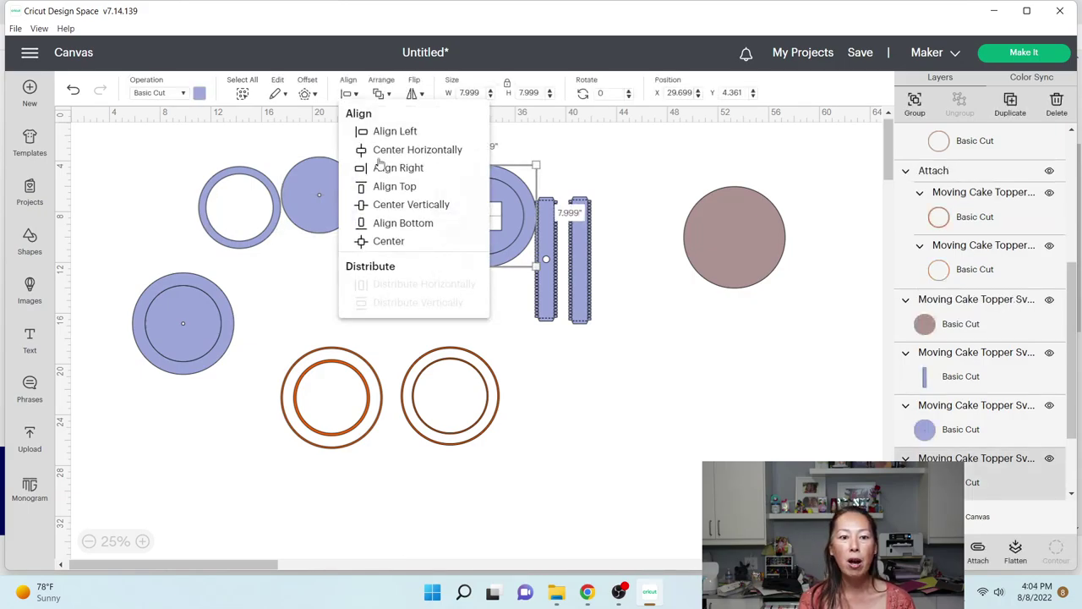
click(389, 240)
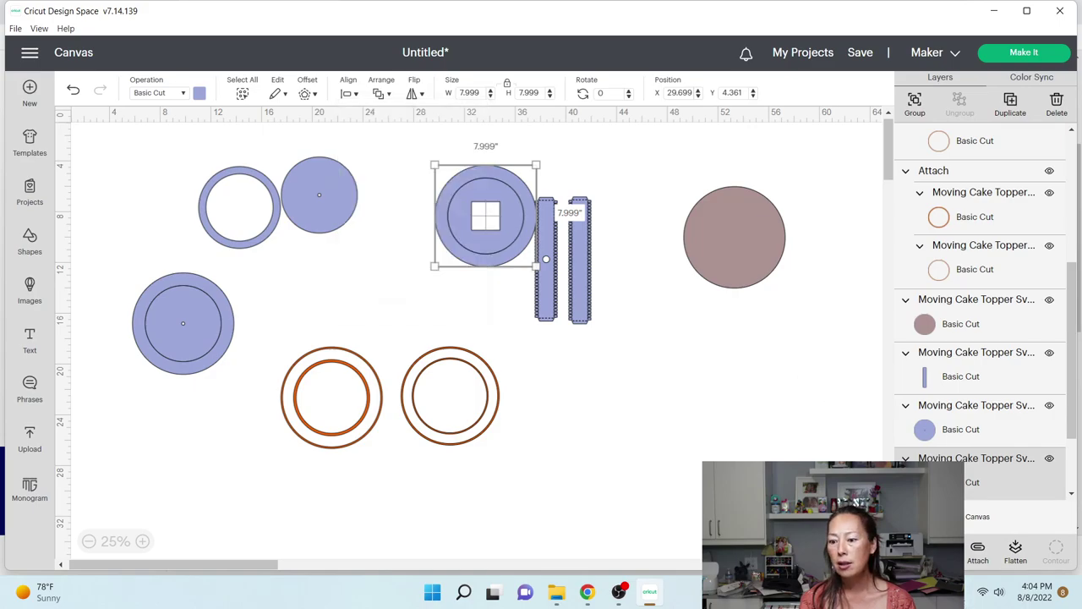
drag(534, 232, 325, 303)
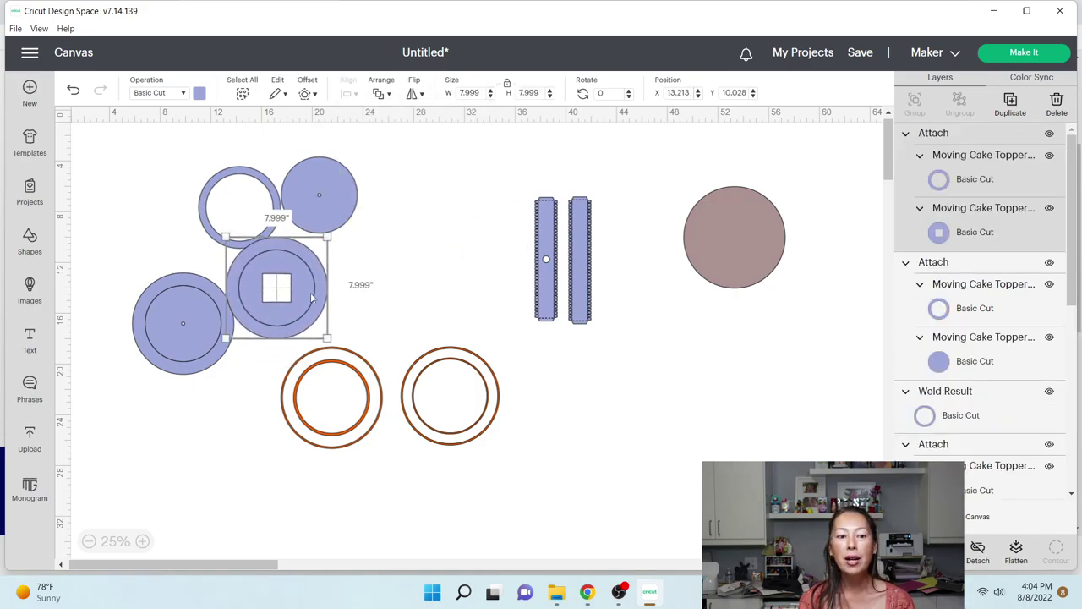